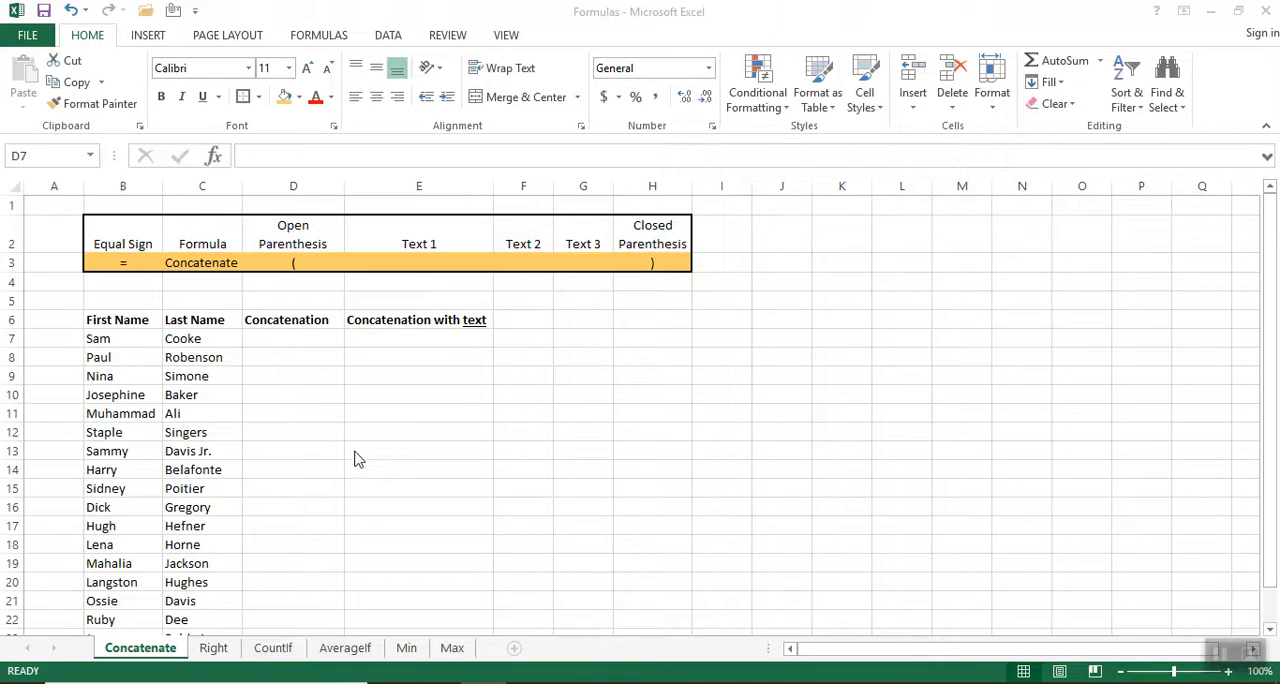
# Examine the reference table's headings for the formula parts: equal sign, formula name, open and closed parentheses, and Text 1 to Text 3.
pyautogui.click(124, 238)
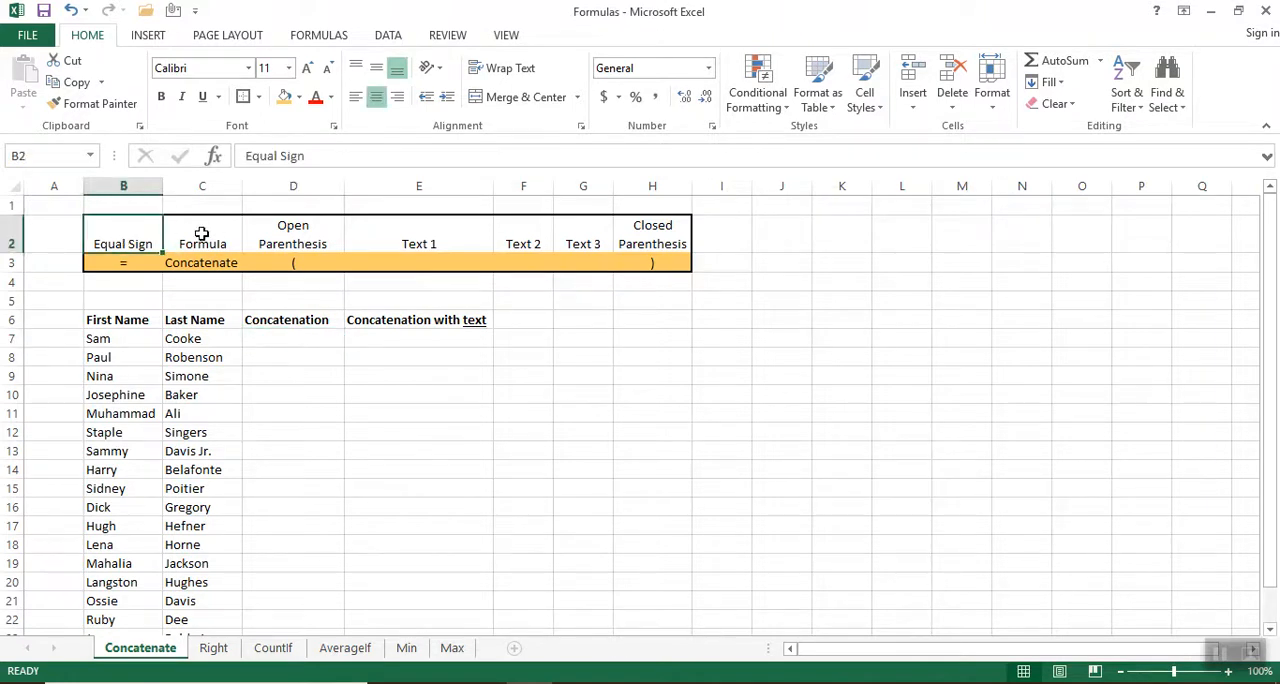
pyautogui.click(201, 234)
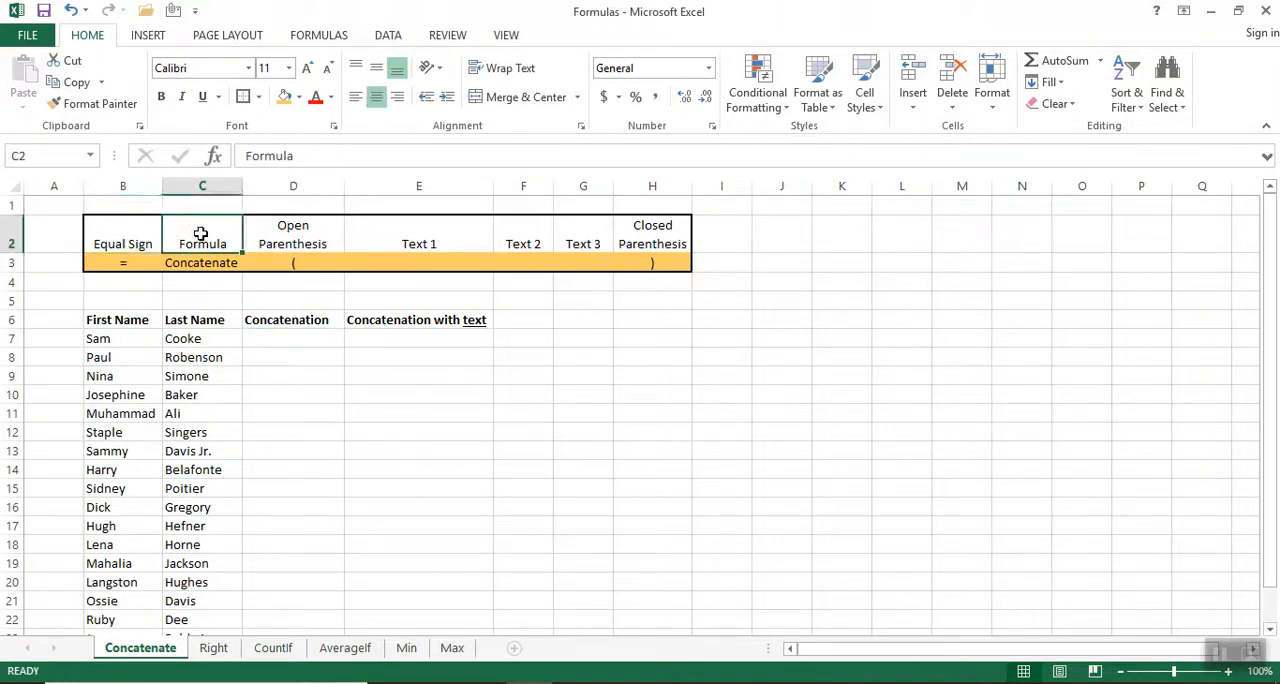
pyautogui.click(277, 233)
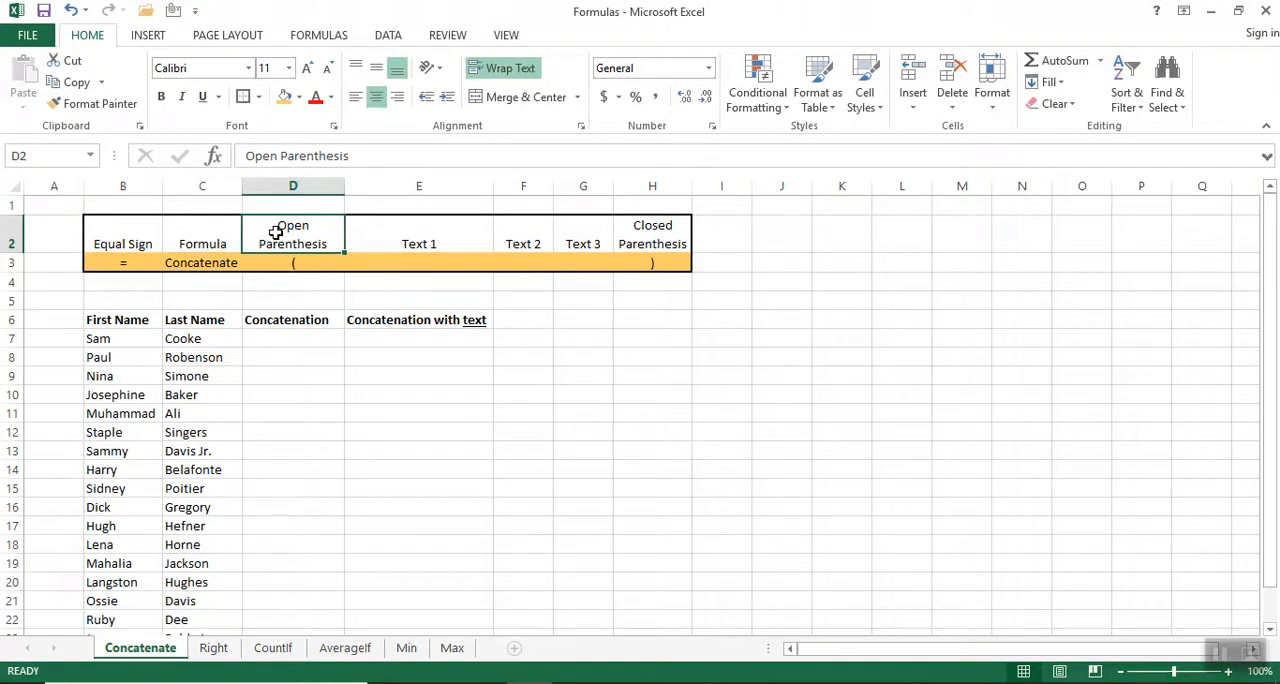
pyautogui.click(650, 234)
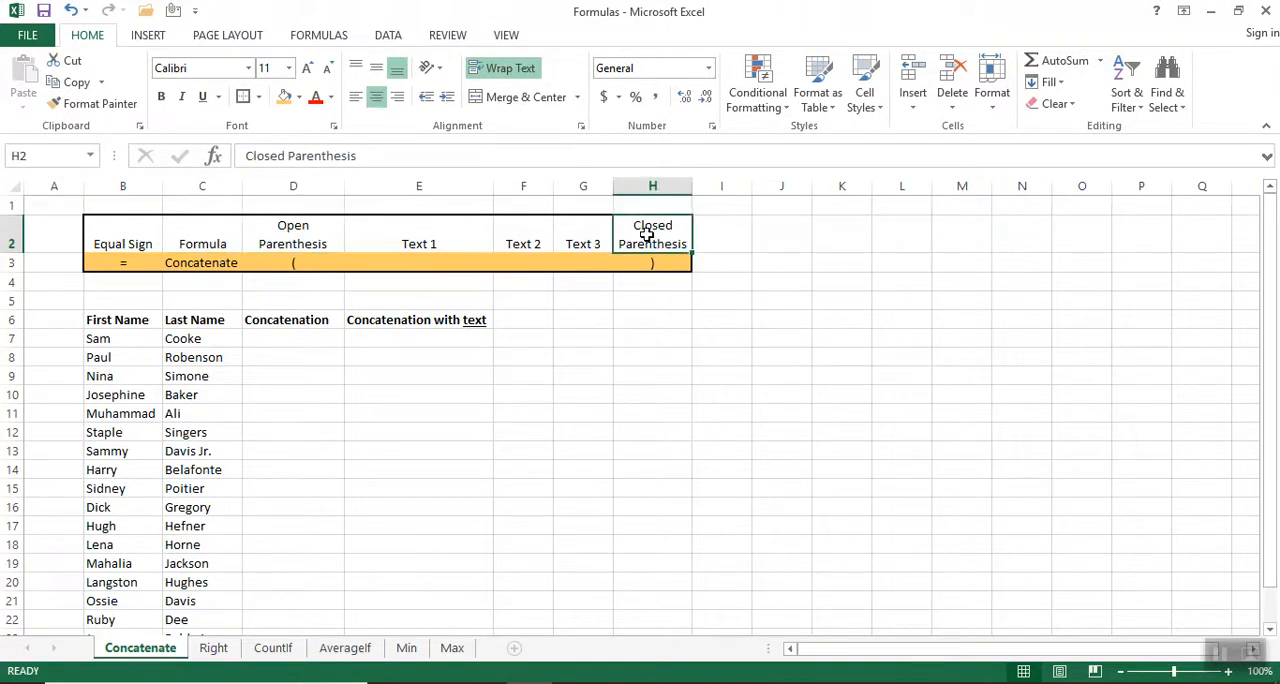
pyautogui.moveTo(394, 237); pyautogui.dragTo(588, 228)
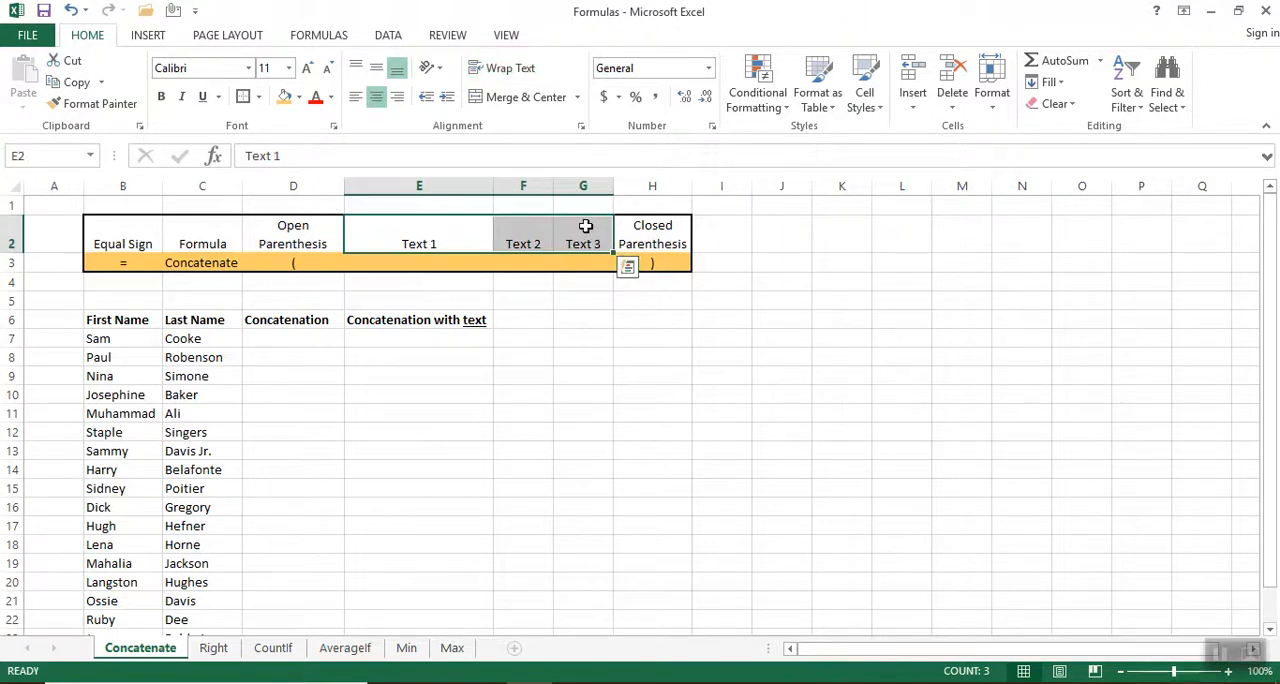
pyautogui.click(205, 238)
pyautogui.moveTo(414, 234); pyautogui.dragTo(595, 247)
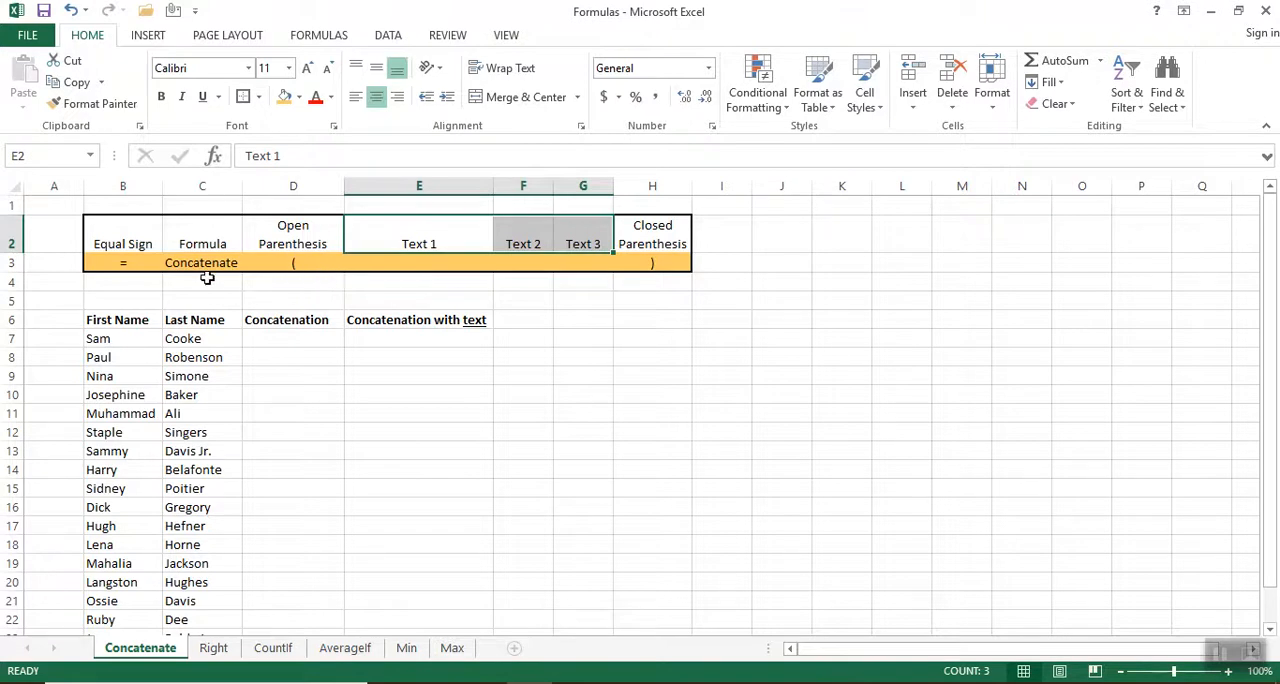
# Enter a CONCATENATE formula in D7 that joins the first name in B7 with the last name in C7.
pyautogui.click(258, 342)
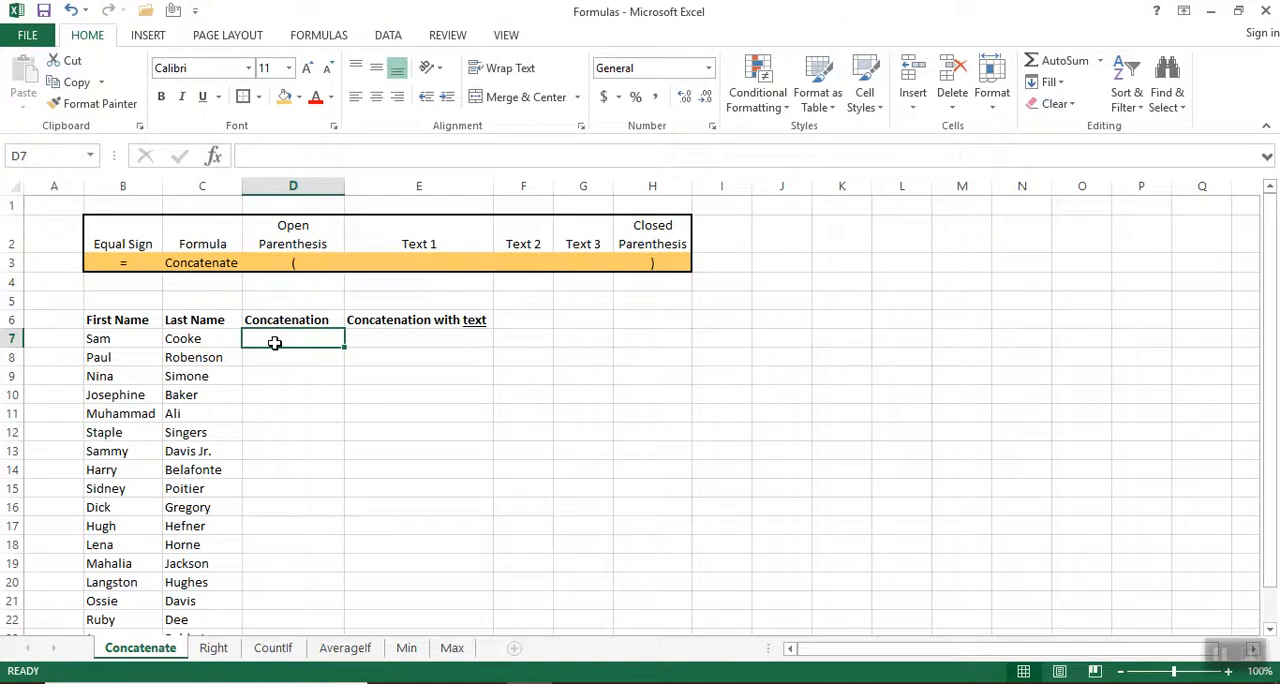
pyautogui.write('=')
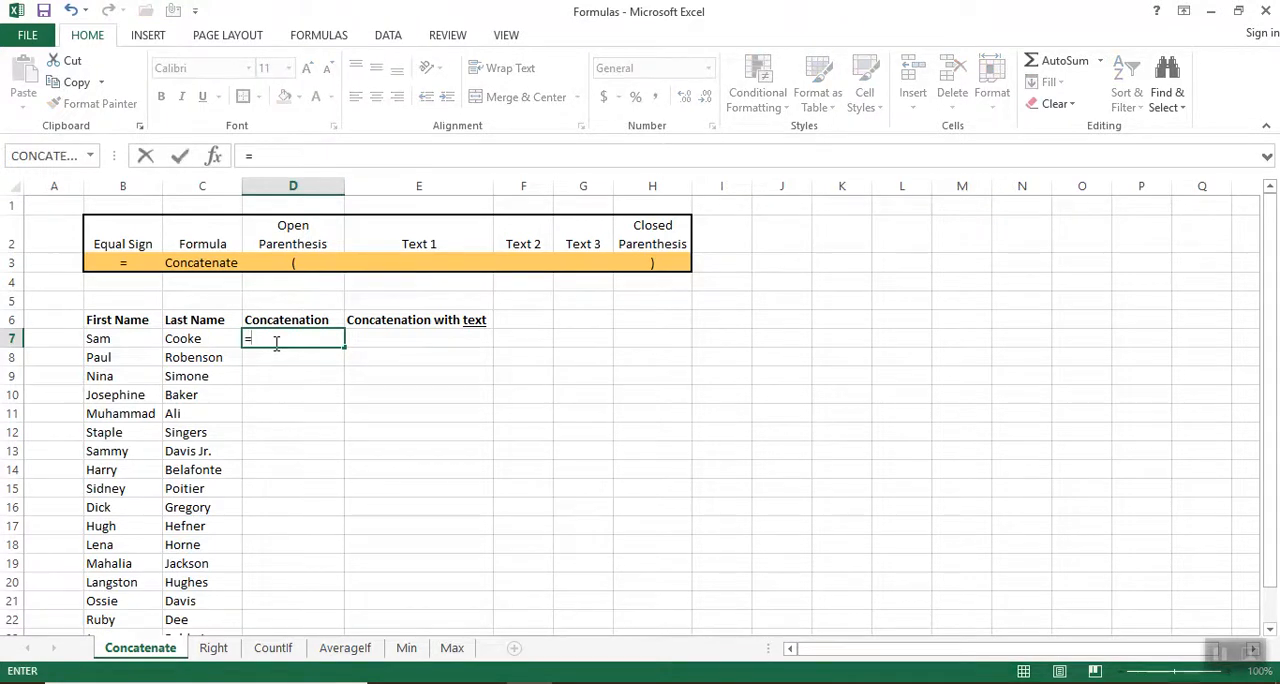
pyautogui.write('con')
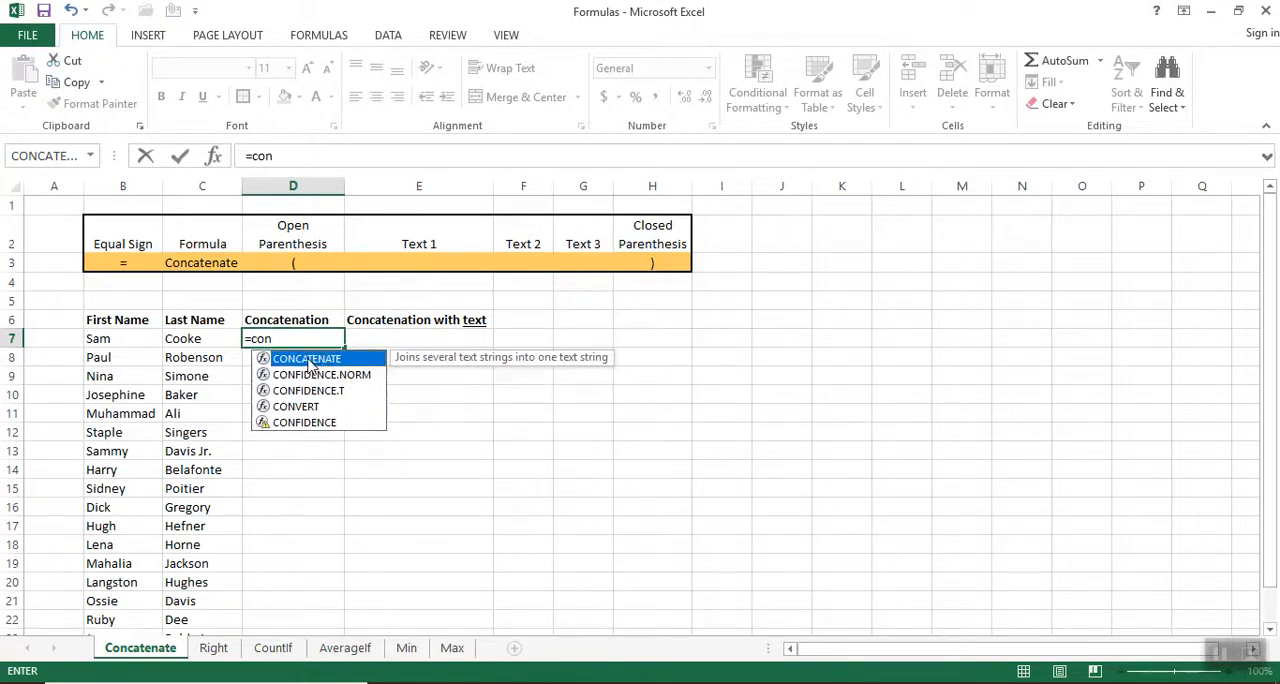
pyautogui.doubleClick(308, 366)
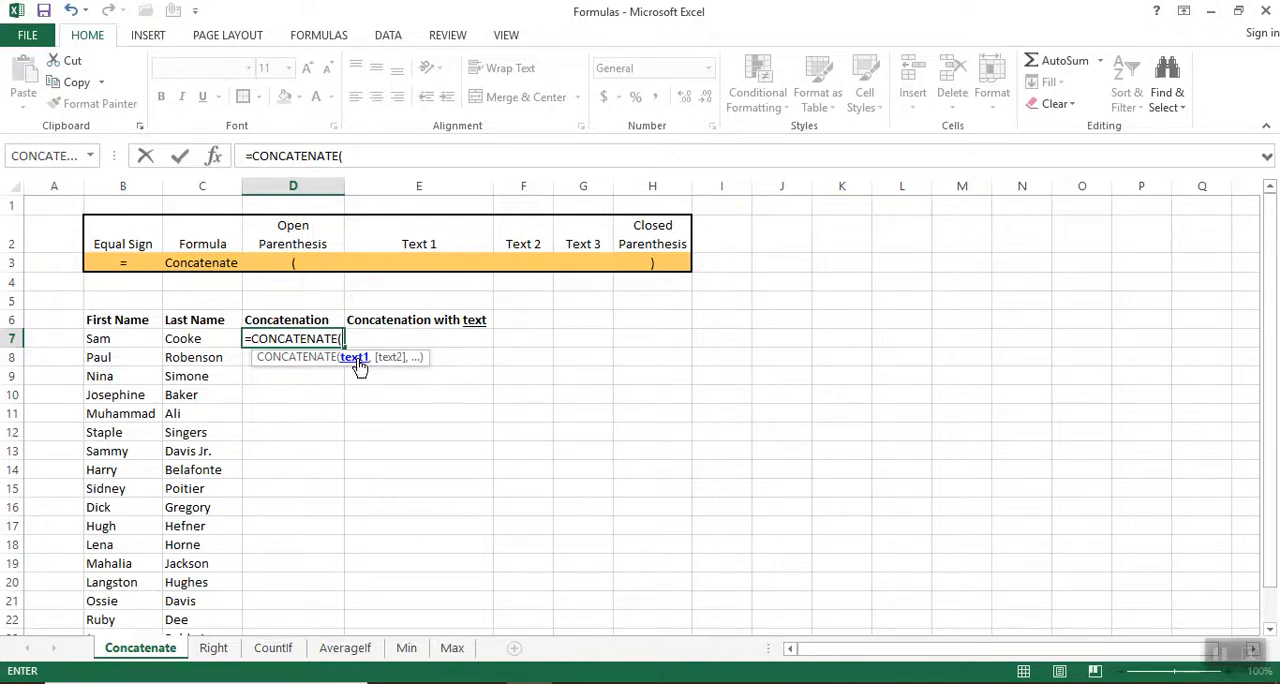
pyautogui.click(105, 339)
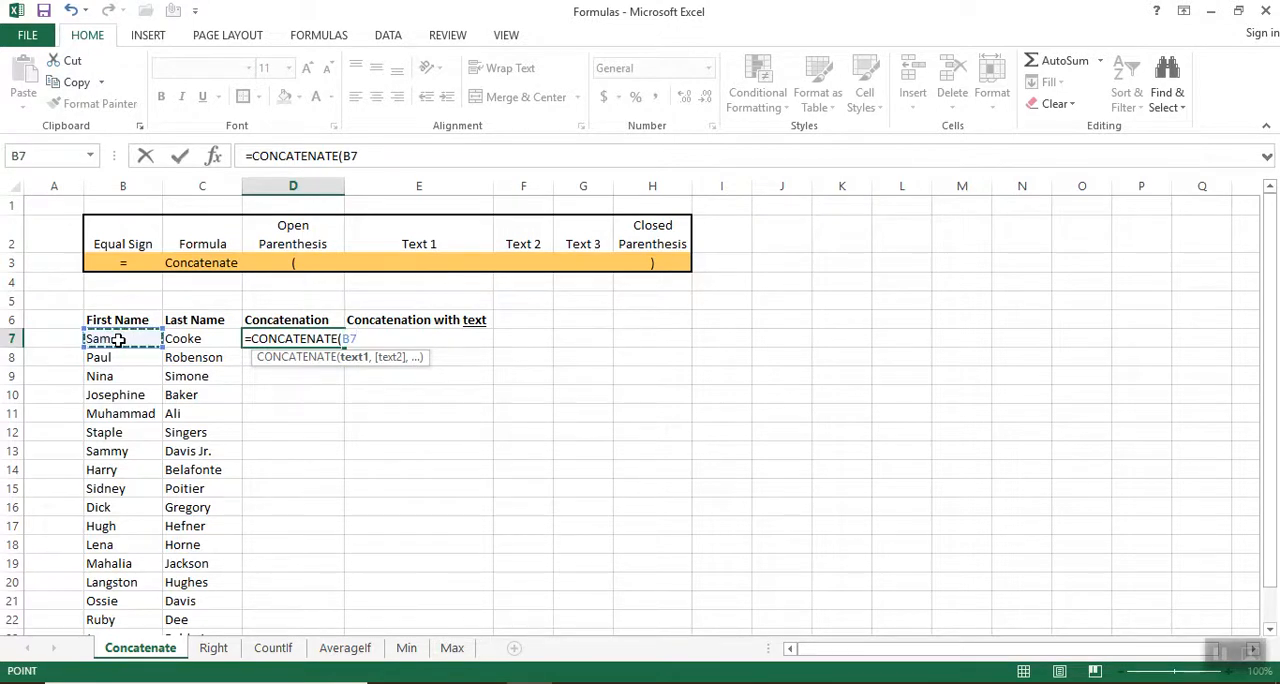
pyautogui.write(',')
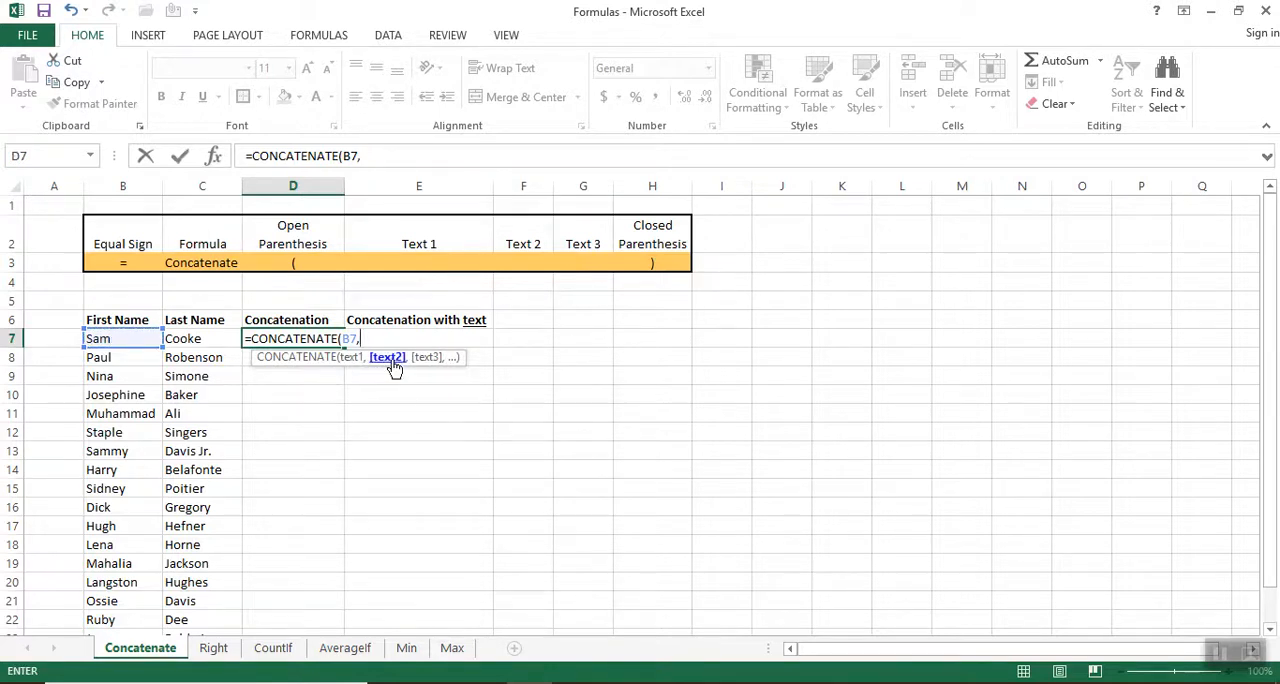
pyautogui.click(193, 339)
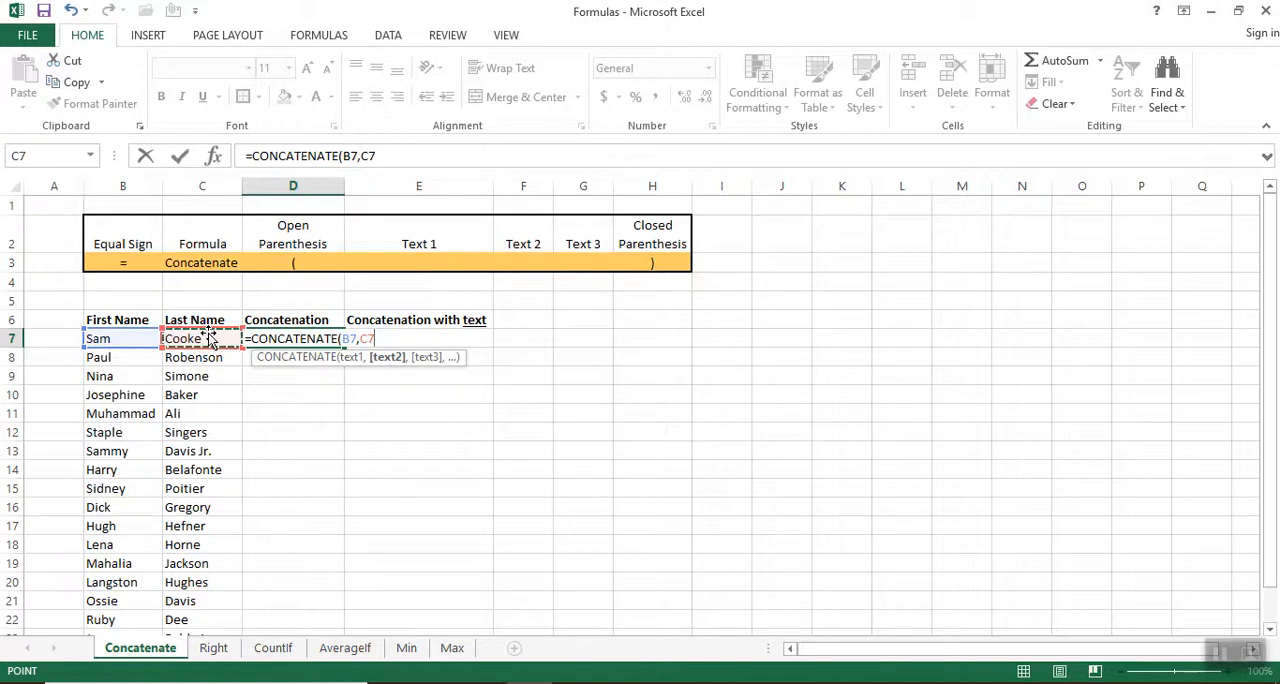
pyautogui.press('Return')
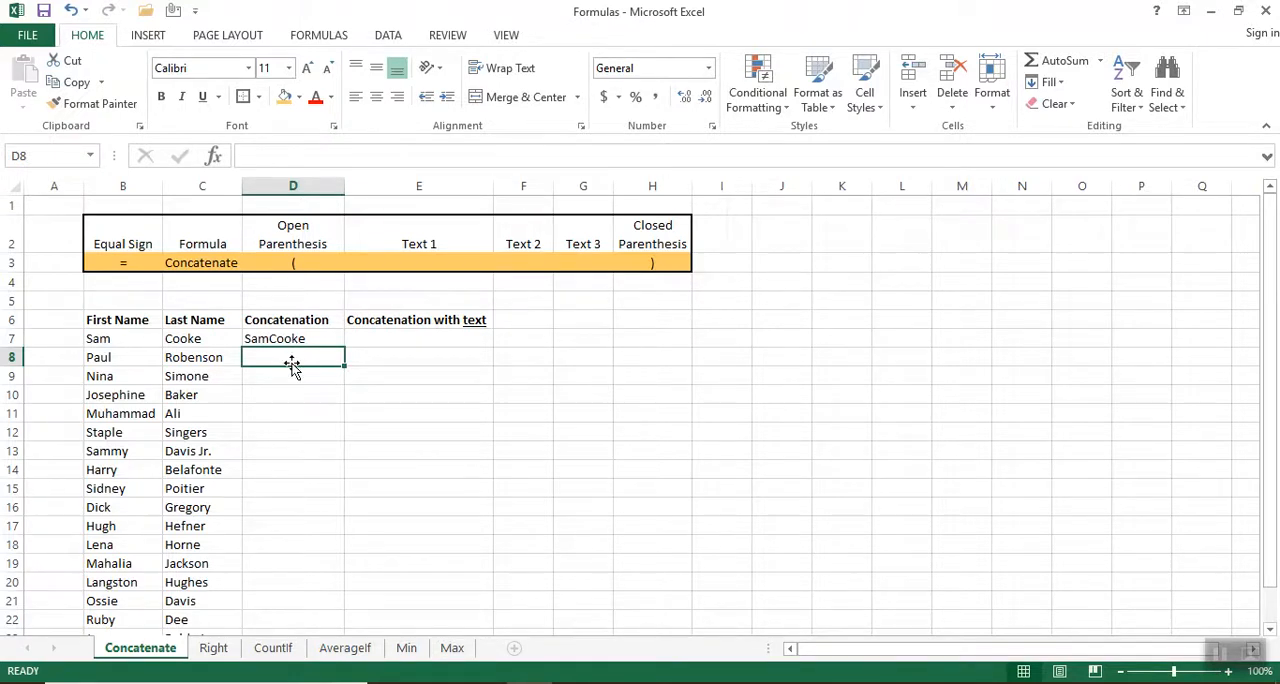
# Insert the CONCATENATE function in D8 through the function wizard, with B8 as its first text argument.
pyautogui.click(322, 35)
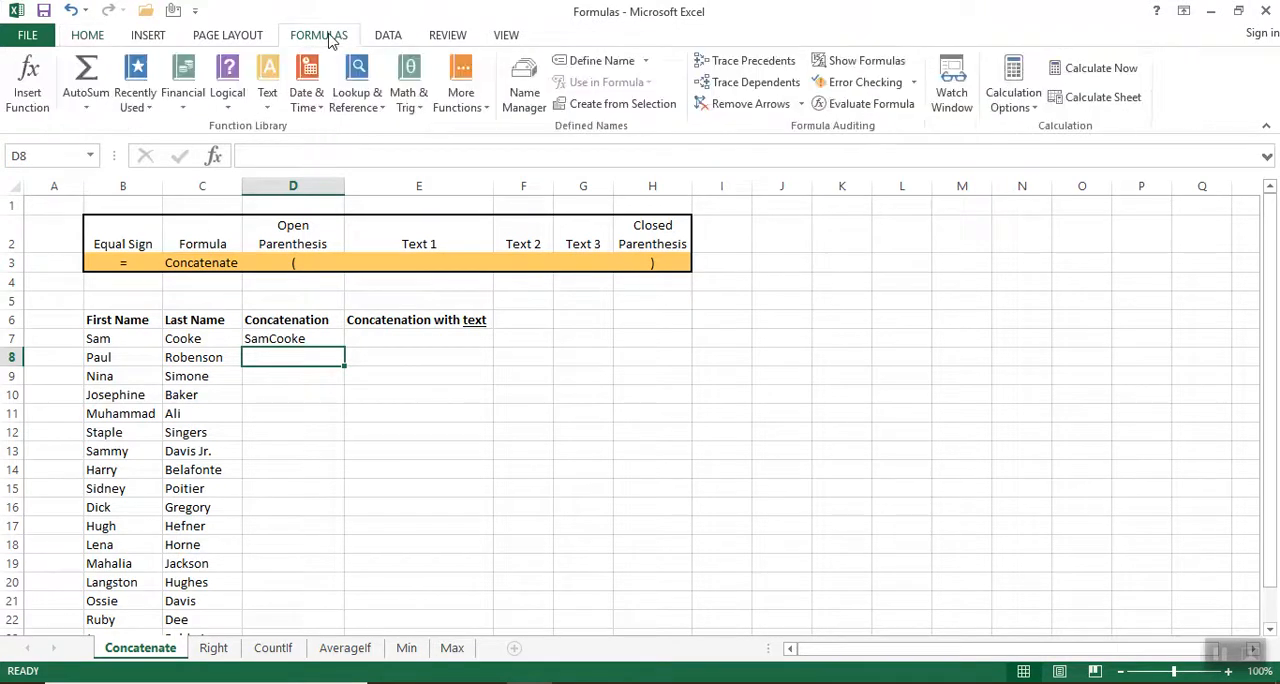
pyautogui.click(30, 90)
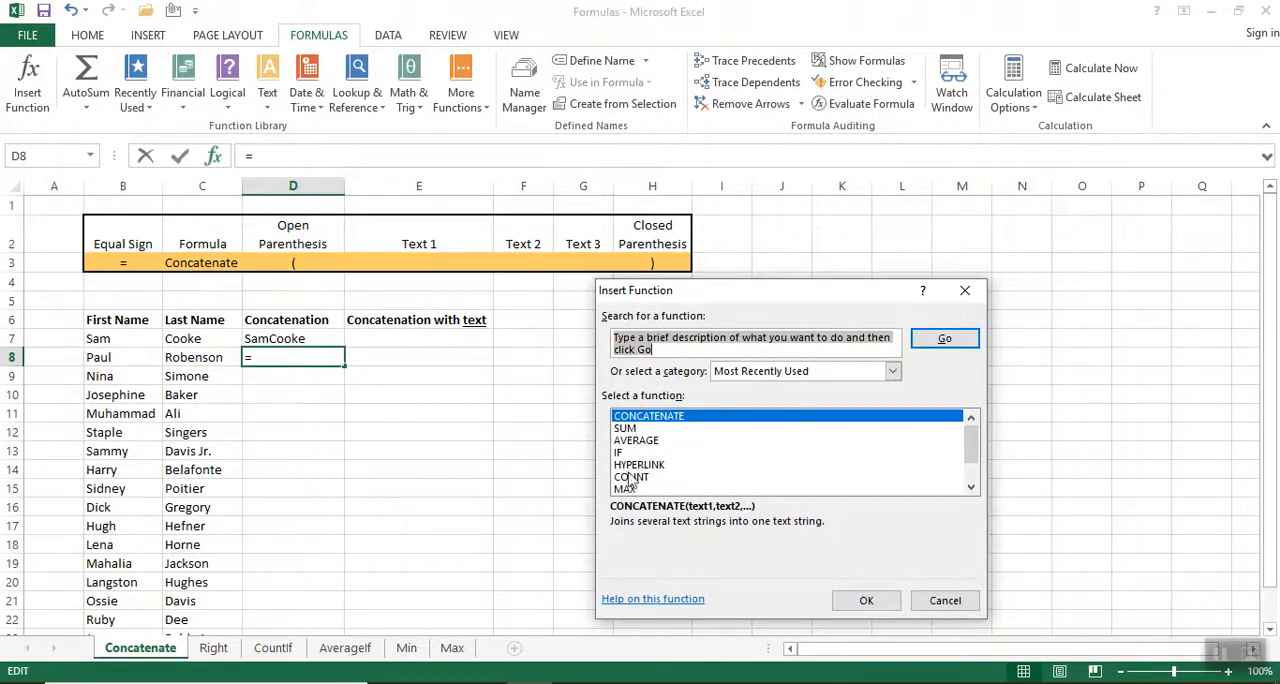
pyautogui.moveTo(974, 430)
pyautogui.mouseDown()
pyautogui.moveTo(974, 458)
pyautogui.moveTo(988, 465)
pyautogui.moveTo(986, 438)
pyautogui.mouseUp()
pyautogui.doubleClick(656, 424)
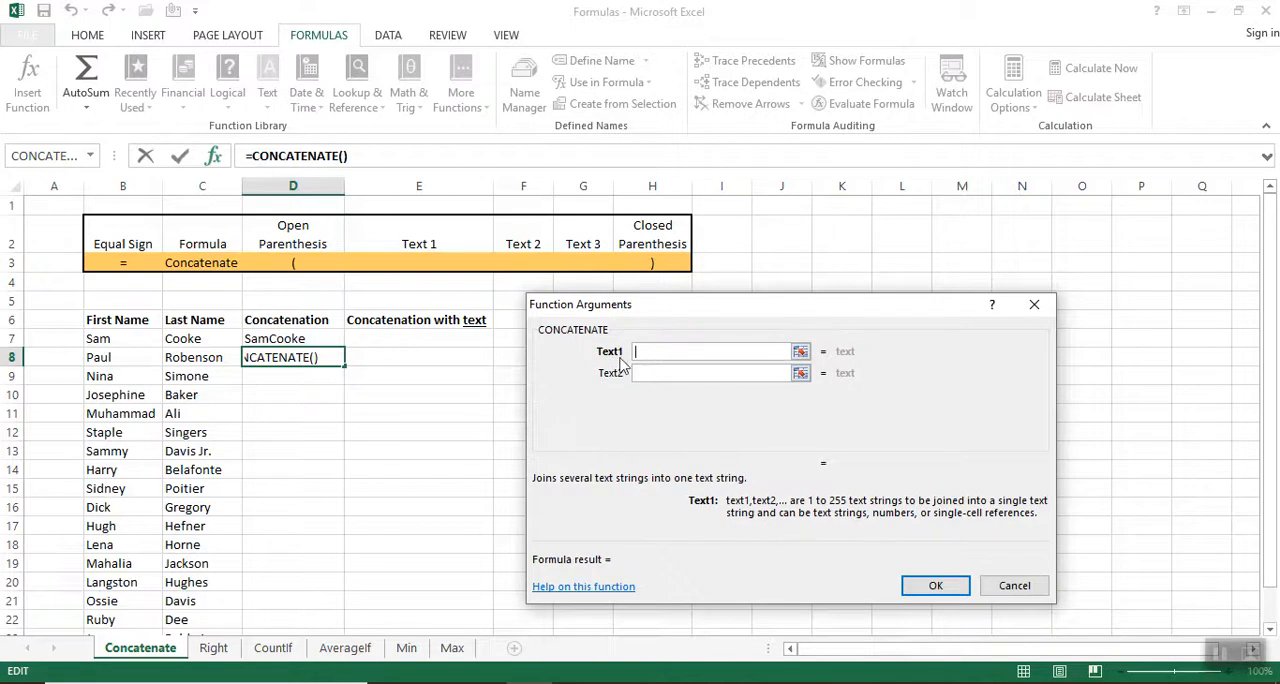
pyautogui.click(800, 352)
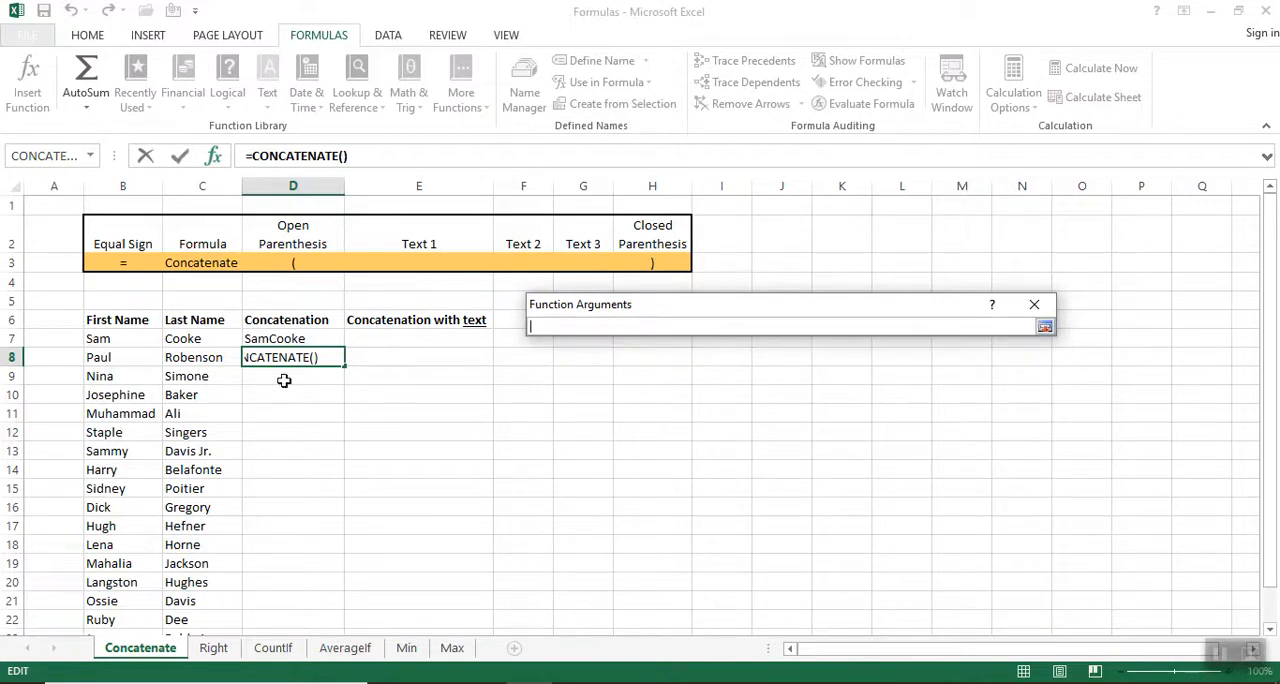
pyautogui.click(98, 360)
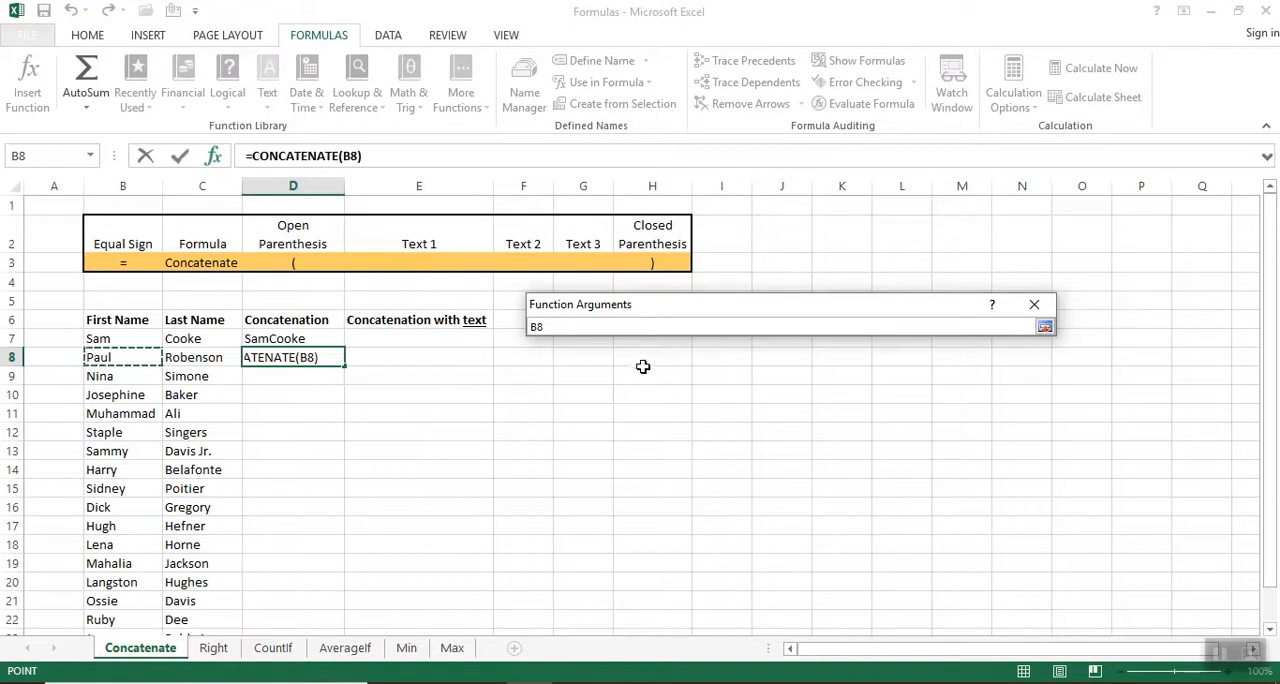
pyautogui.click(1044, 327)
# Complete D8's function with a quoted space as the second text argument and C8 as the third.
pyautogui.click(668, 374)
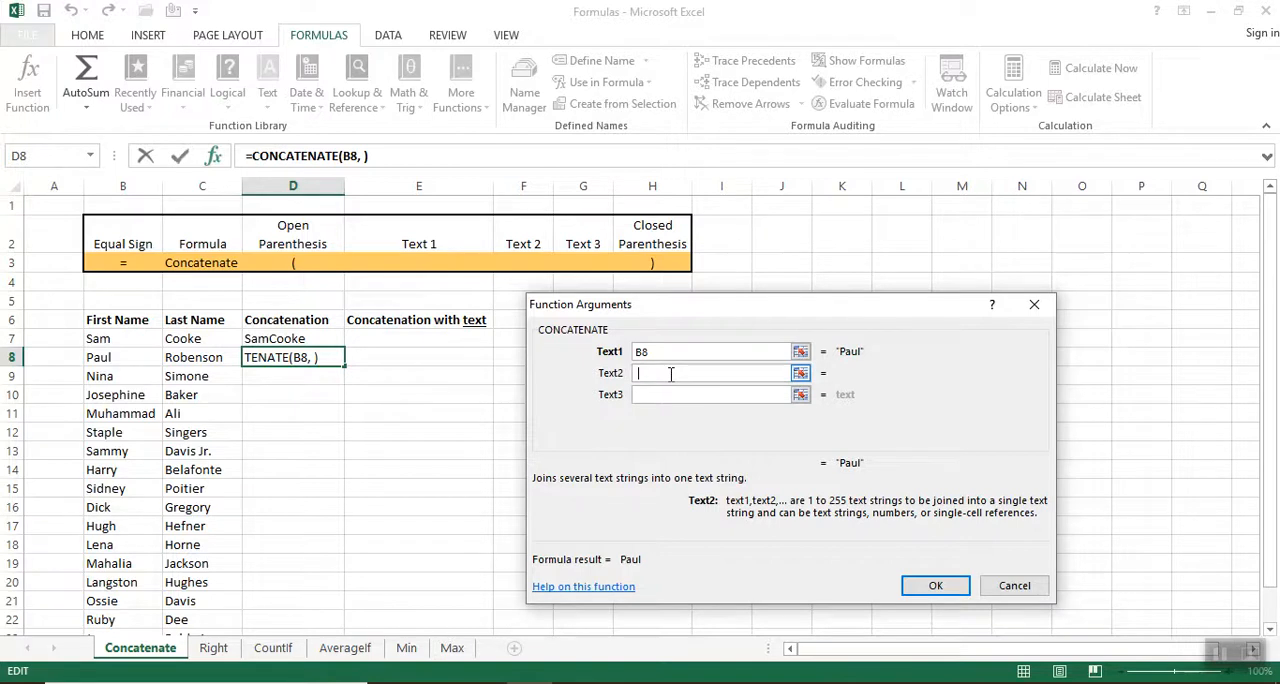
pyautogui.write('" "')
pyautogui.click(670, 393)
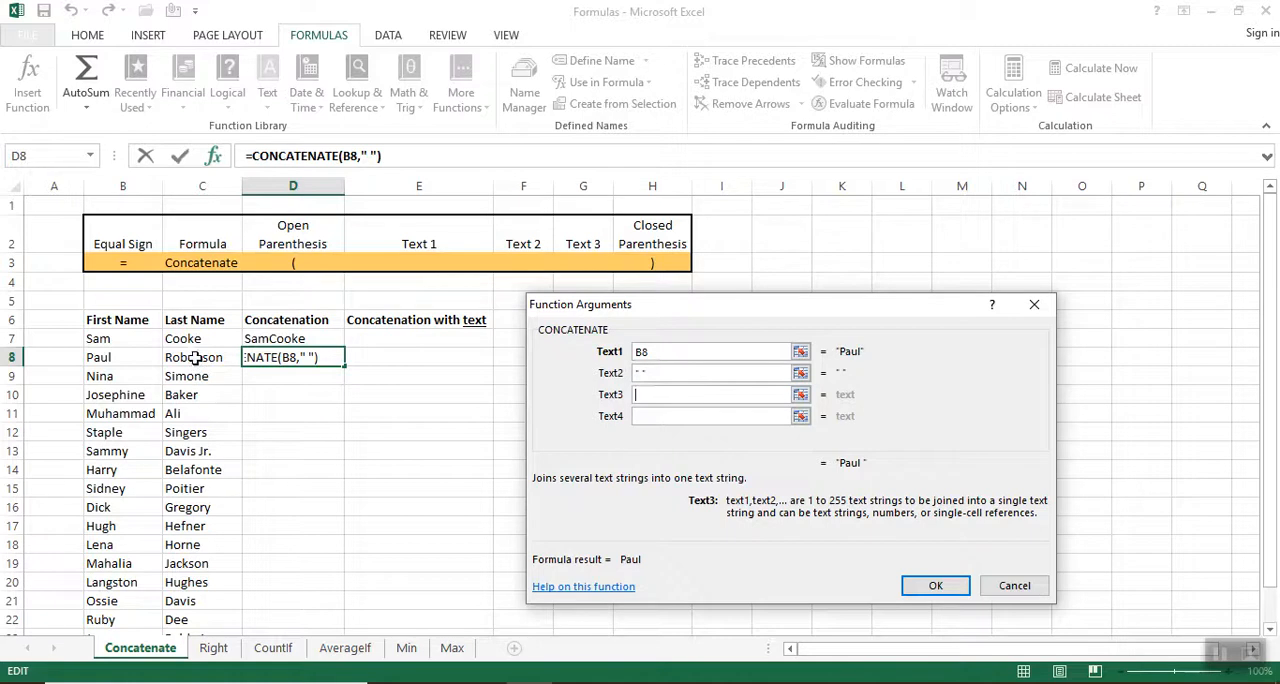
pyautogui.click(194, 359)
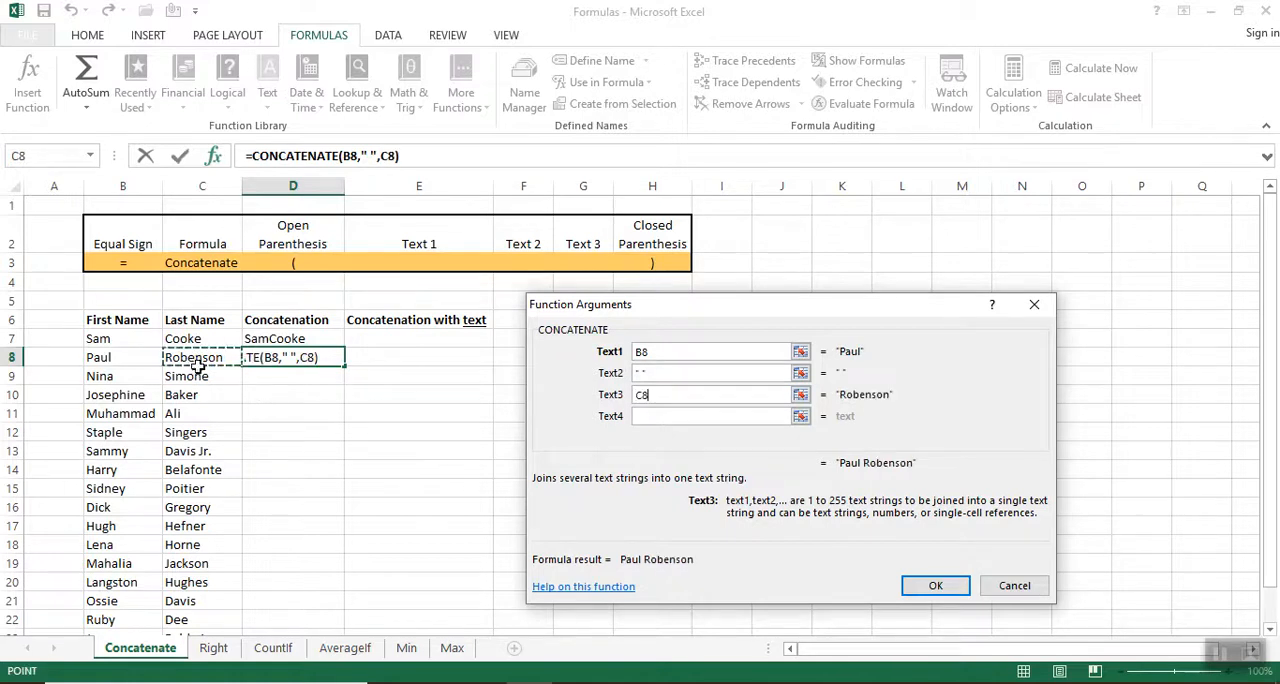
pyautogui.click(935, 585)
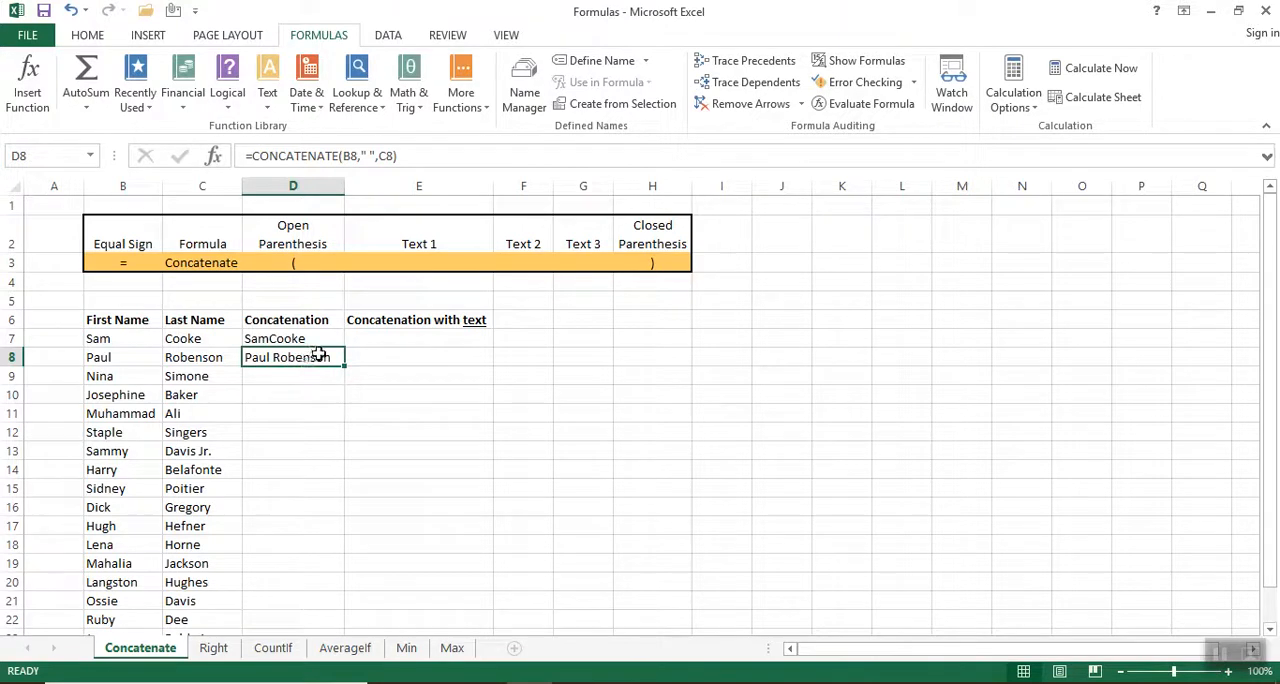
pyautogui.click(409, 156)
pyautogui.moveTo(409, 156); pyautogui.dragTo(242, 197)
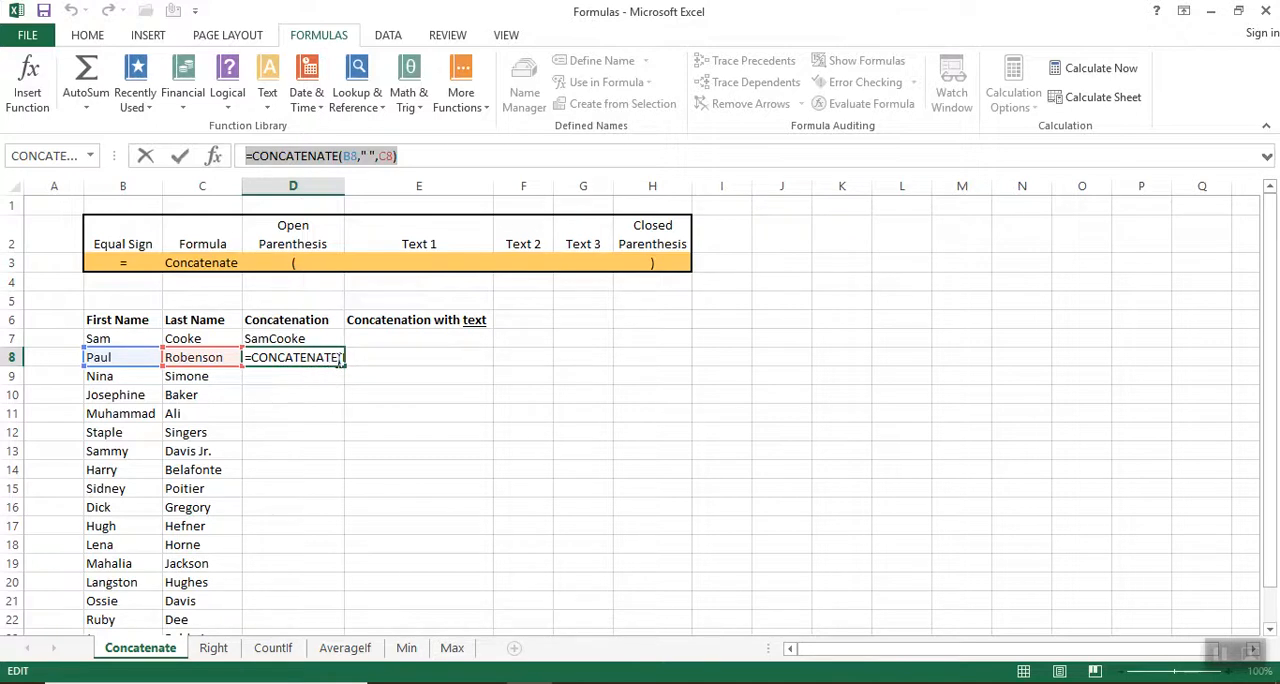
pyautogui.write('=')
pyautogui.click(314, 380)
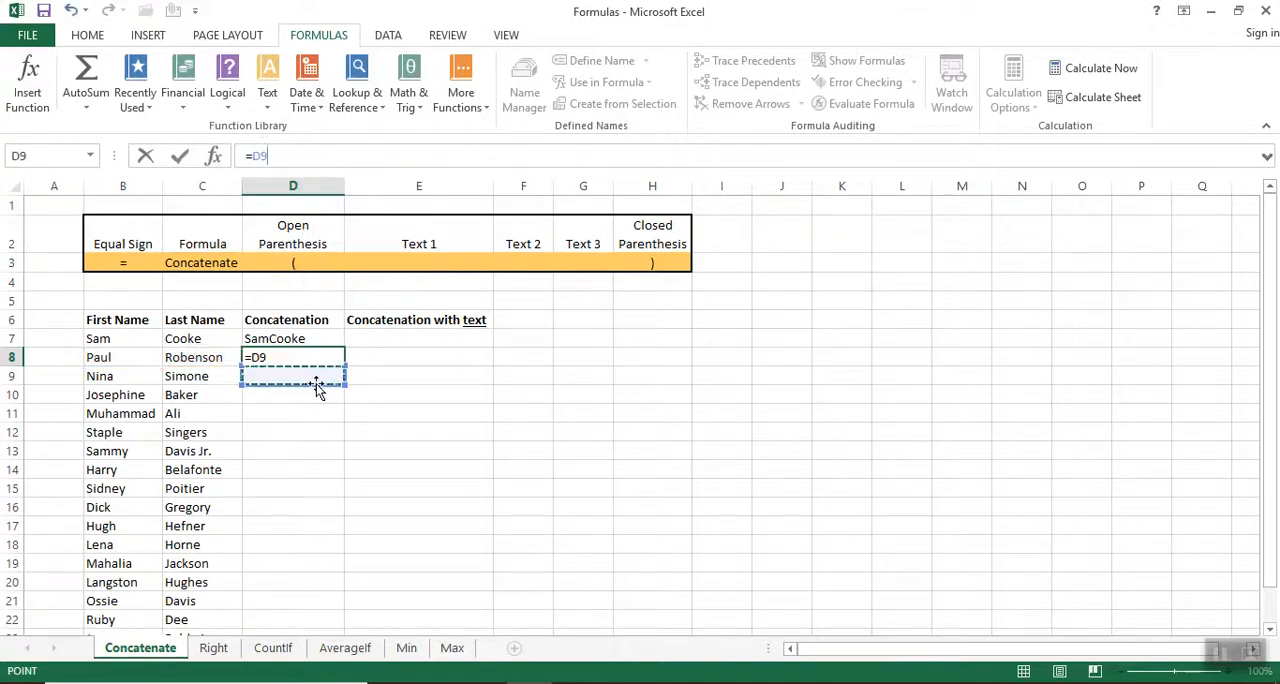
pyautogui.press('Escape')
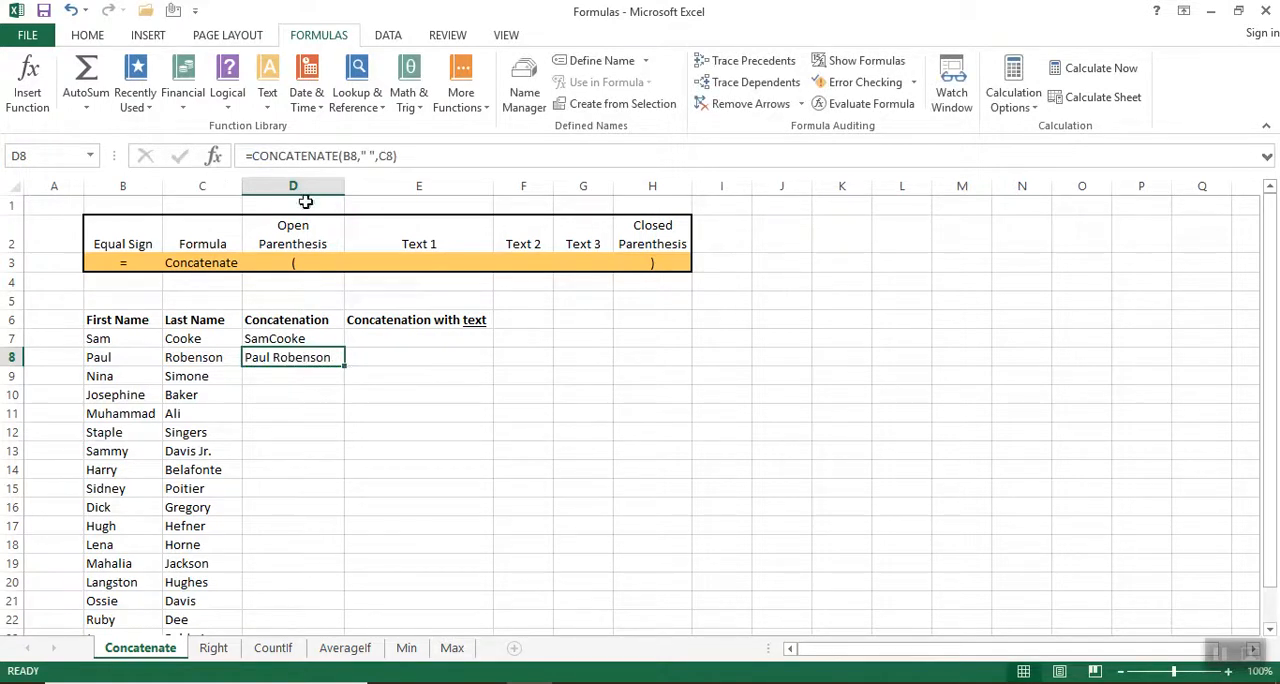
# Copy D8 and paste only its formula into D9 through D23 of the Concatenation column.
pyautogui.click(87, 35)
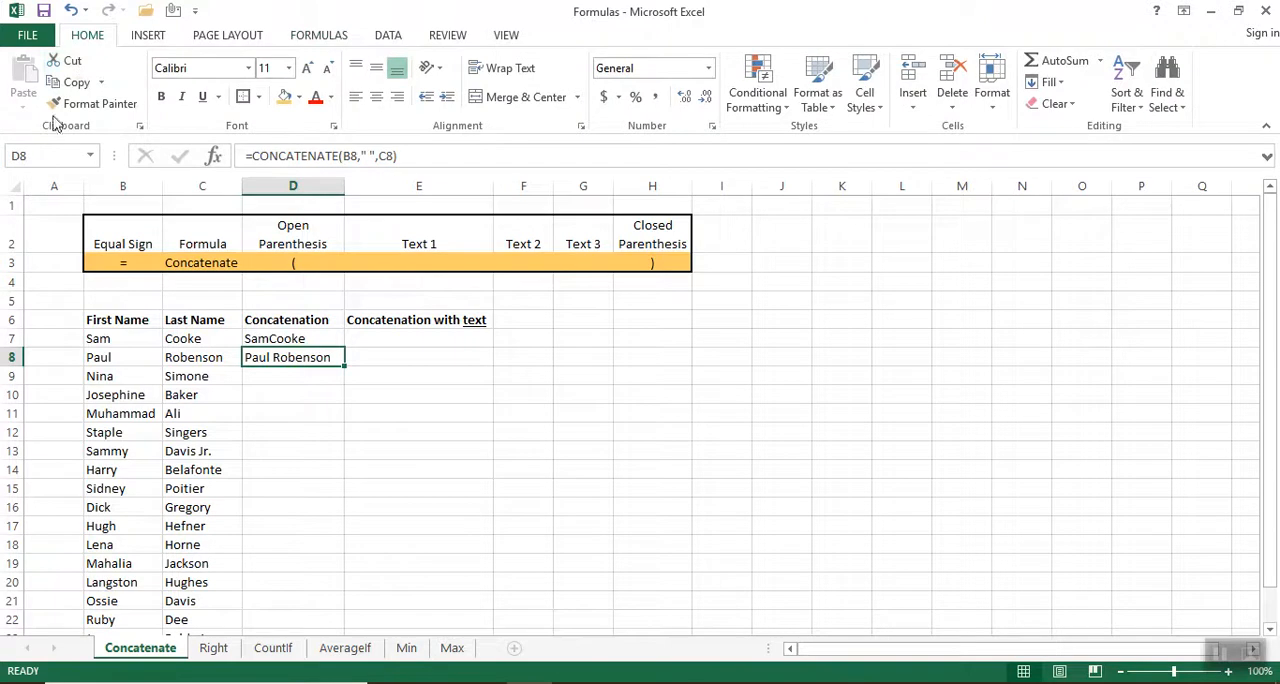
pyautogui.click(72, 84)
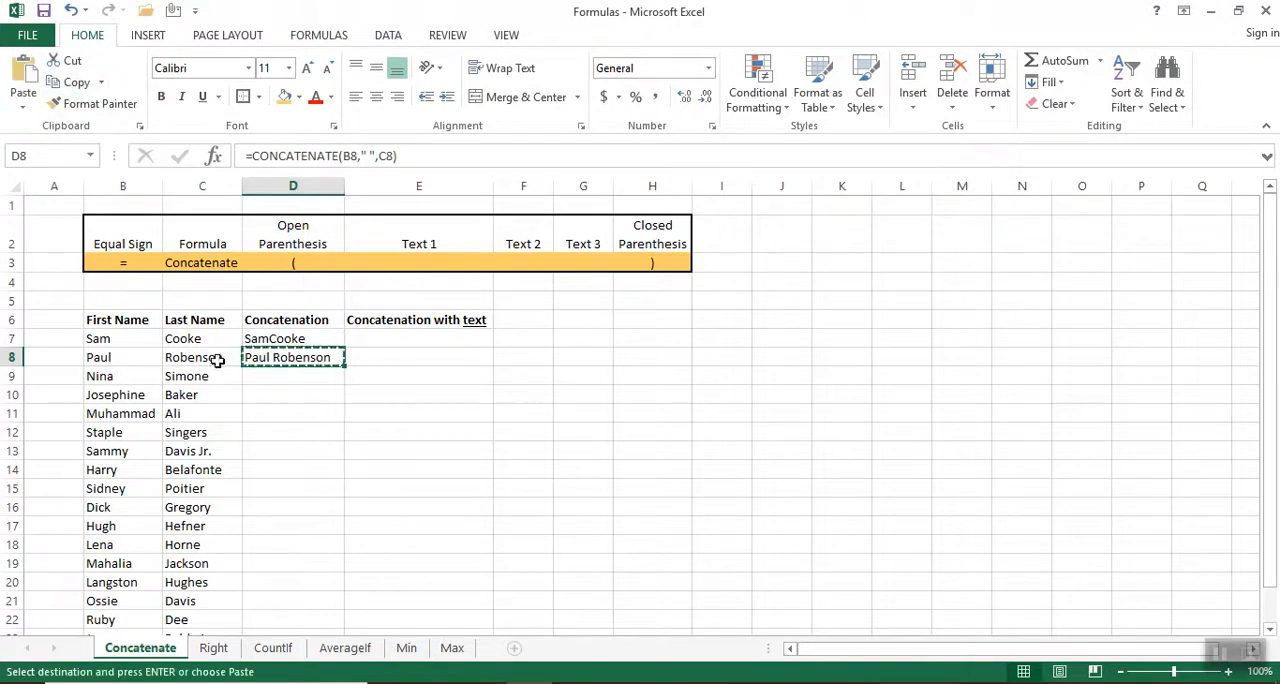
pyautogui.click(269, 386)
pyautogui.moveTo(269, 388); pyautogui.dragTo(277, 581)
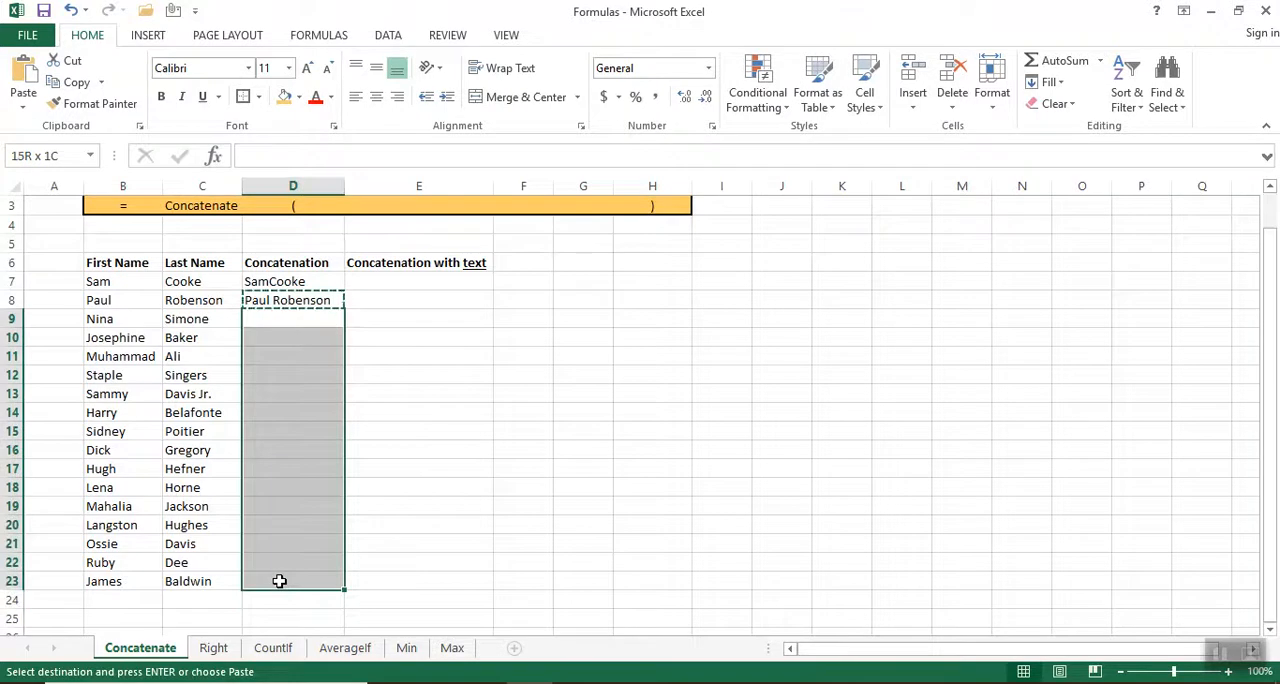
pyautogui.click(24, 108)
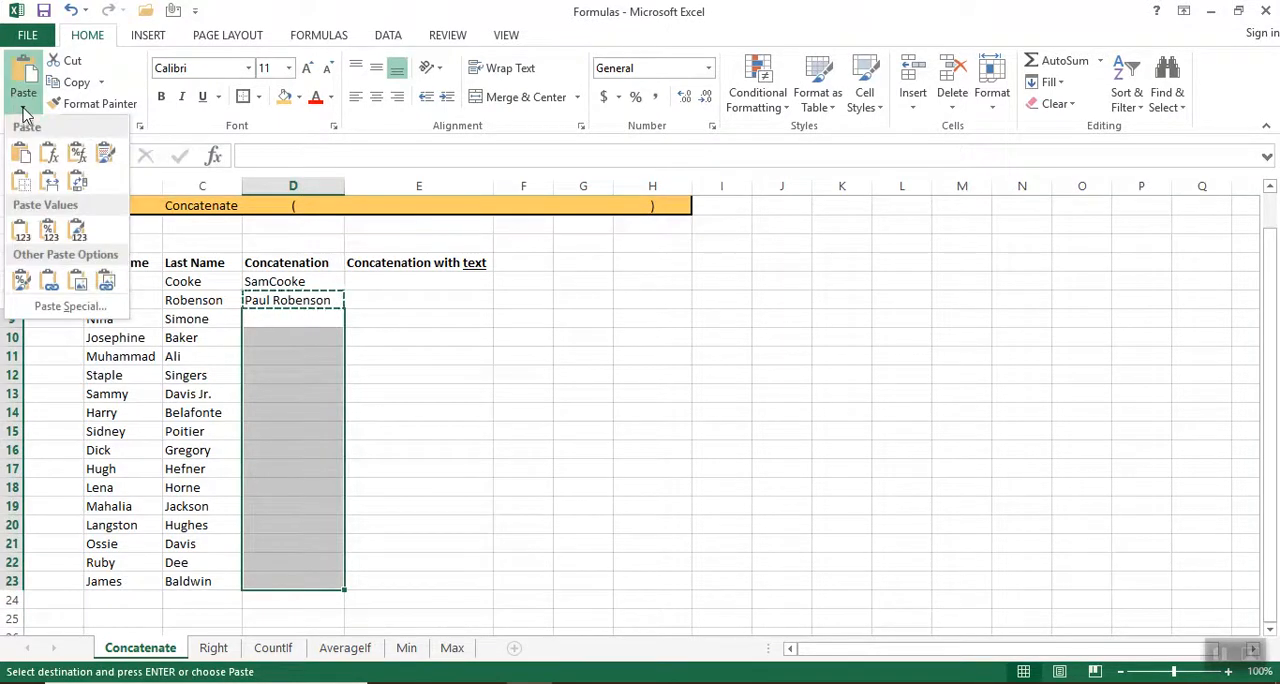
pyautogui.click(55, 155)
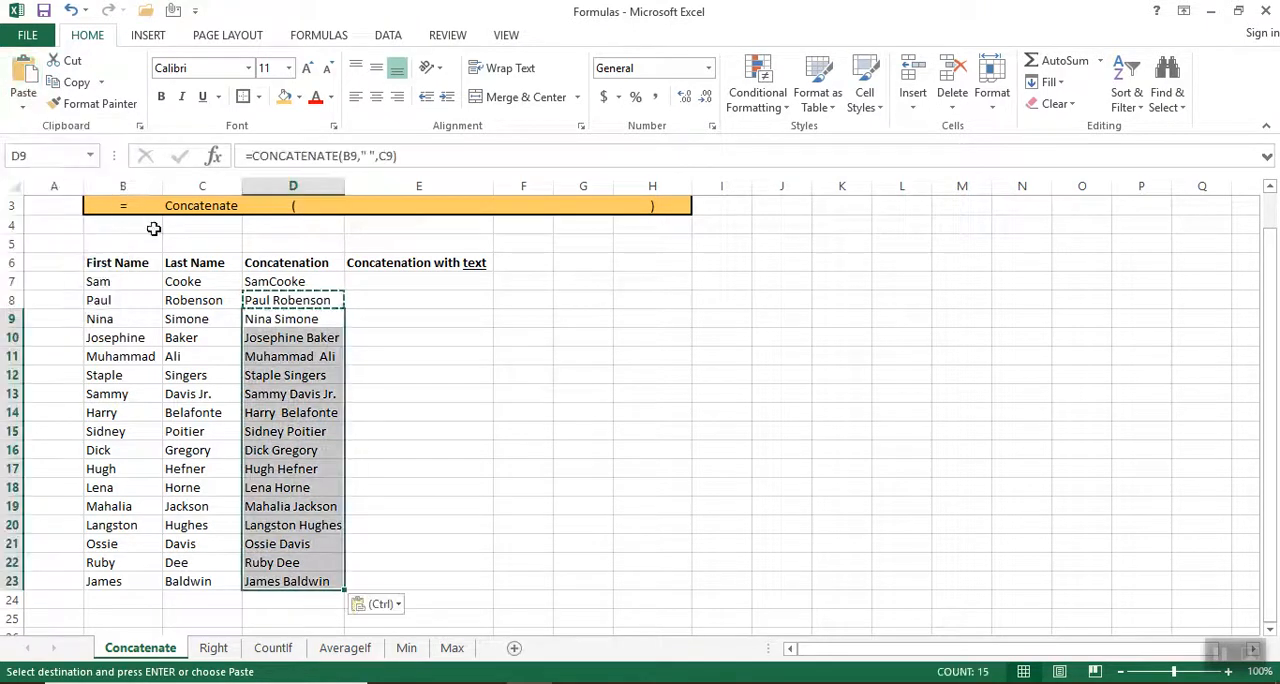
pyautogui.click(430, 467)
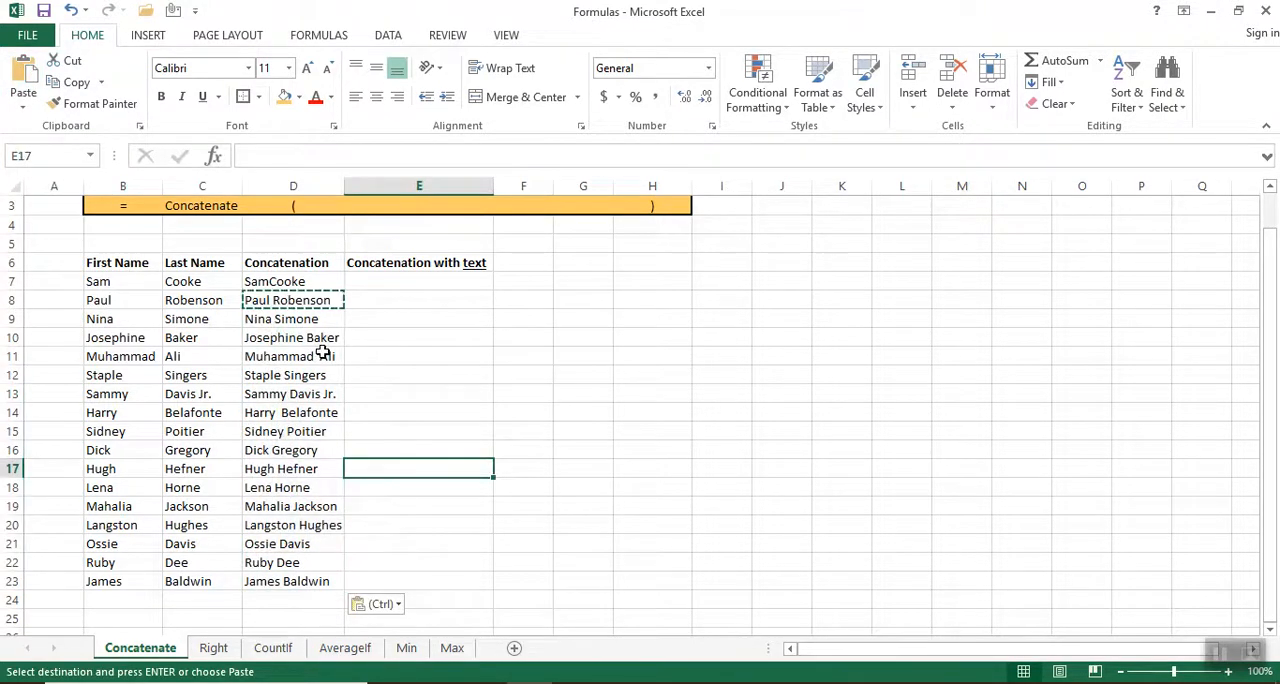
pyautogui.press('Escape')
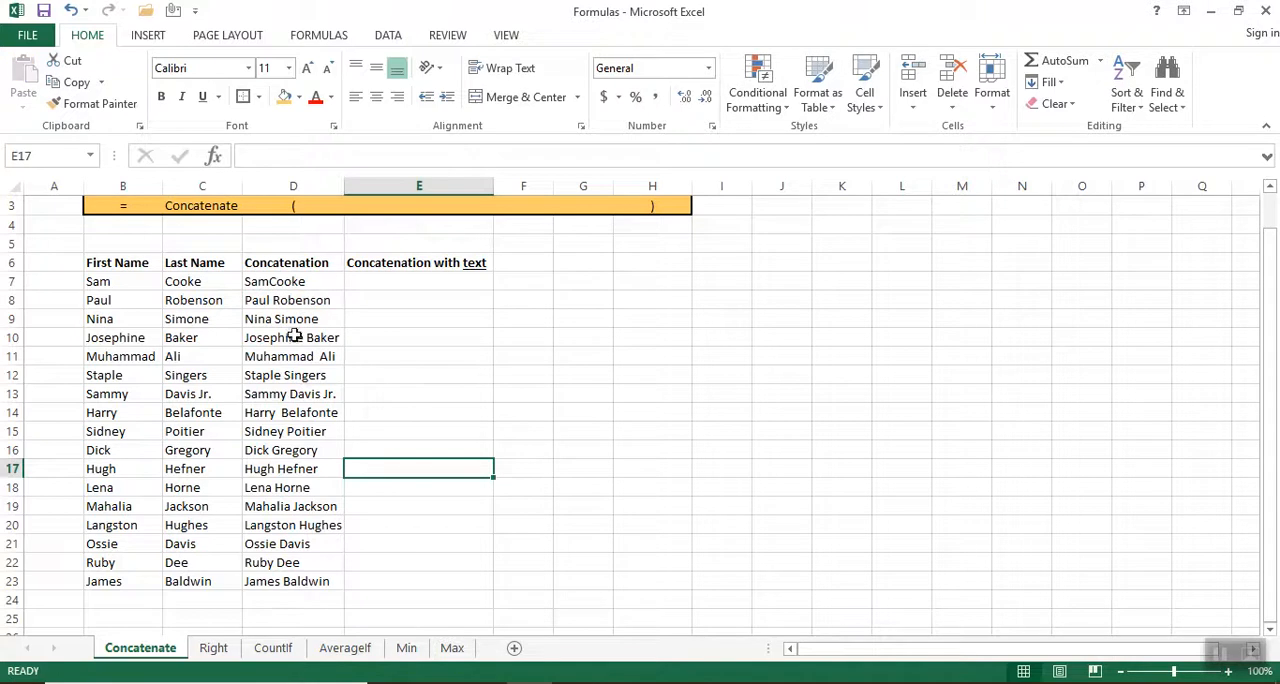
# Examine several copied formulas down the Concatenation column and view the enlarged CONCATENATE example in the Word document.
pyautogui.click(305, 319)
pyautogui.click(293, 348)
pyautogui.click(290, 412)
pyautogui.click(294, 468)
pyautogui.click(288, 527)
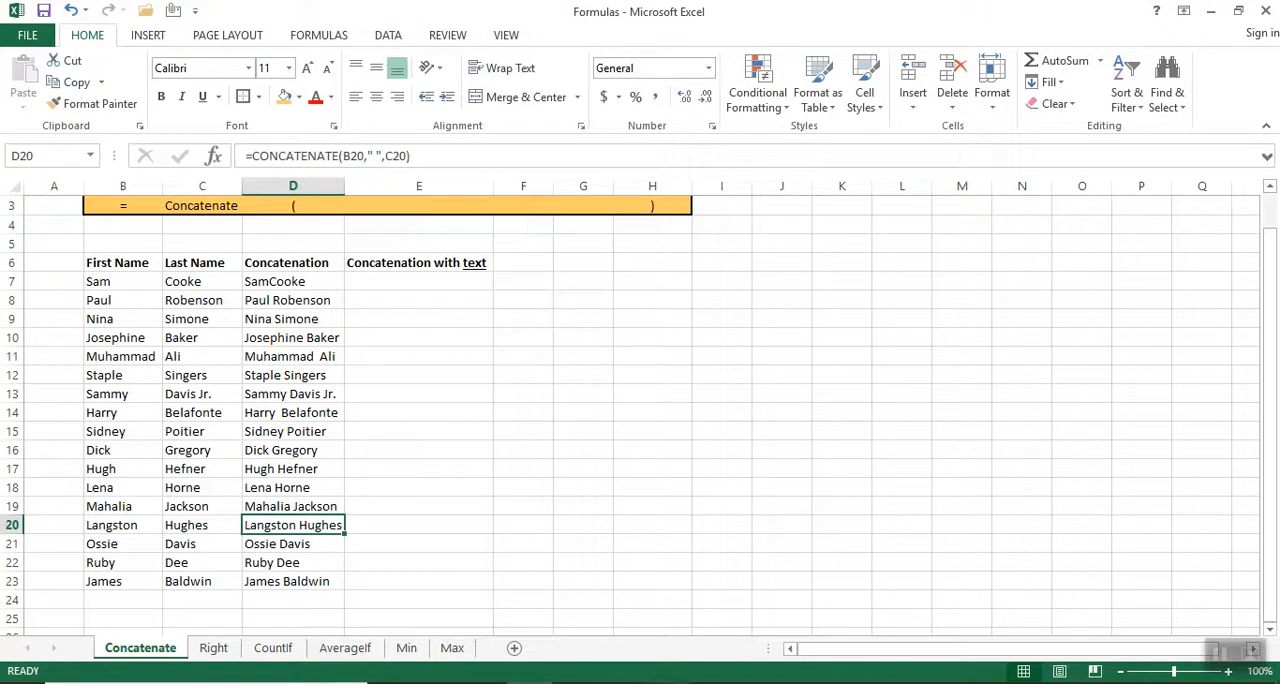
pyautogui.moveTo(666, 682)
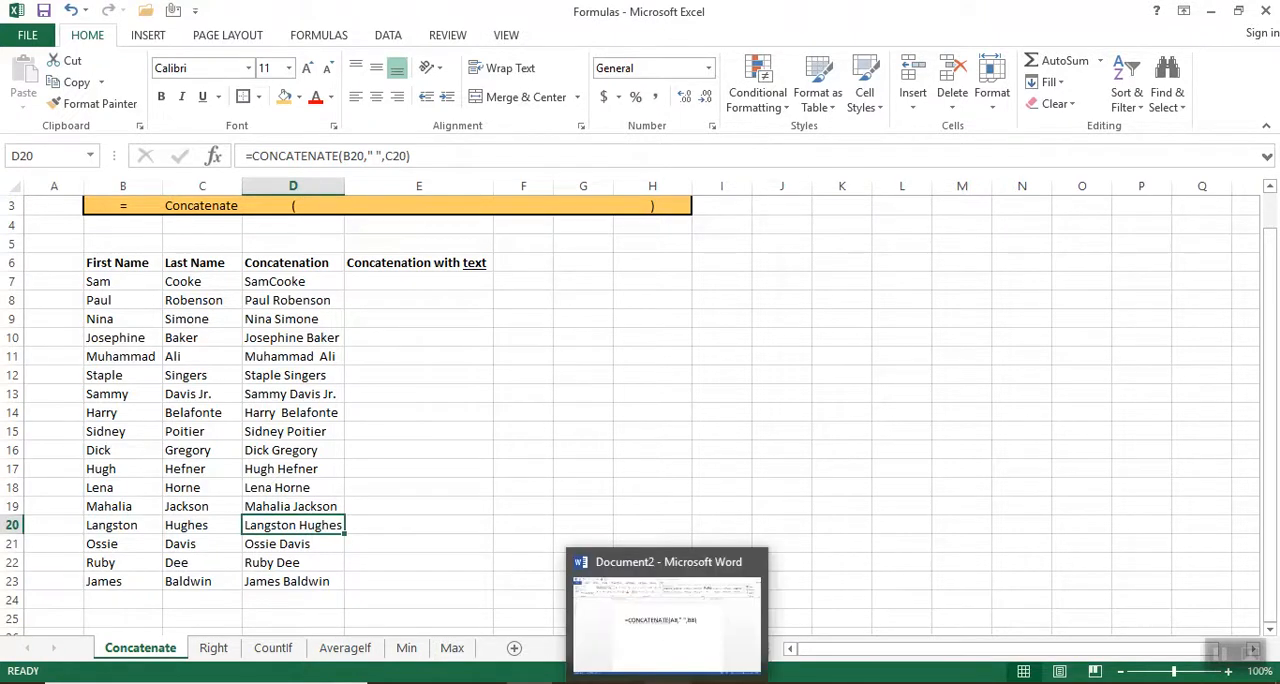
pyautogui.click(463, 156)
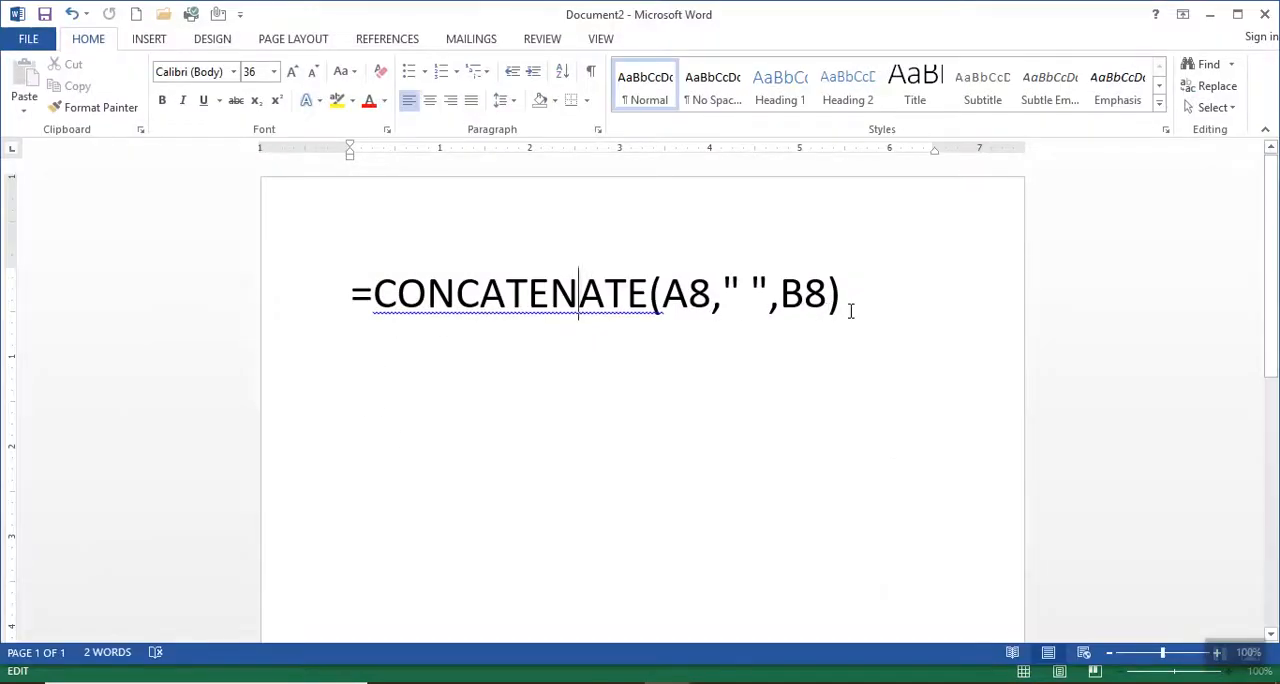
pyautogui.click(1210, 15)
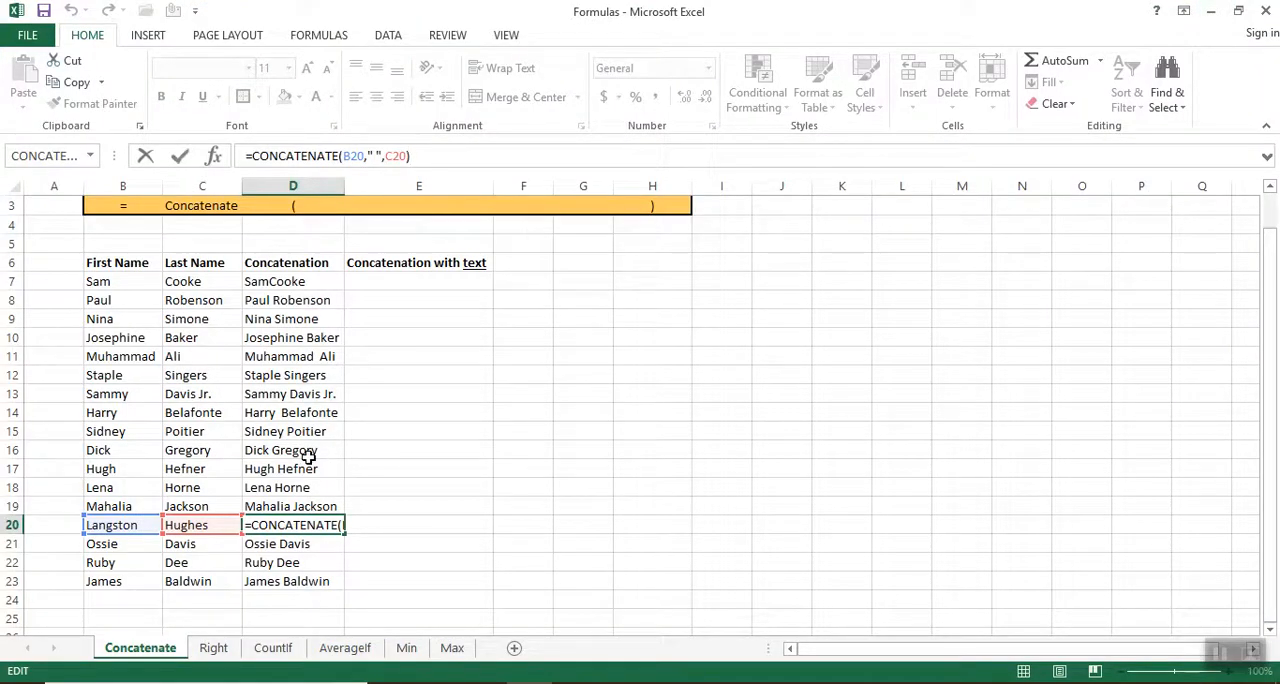
# Insert the CONCATENATE function in E7 through the function wizard, with B7 as its first text argument.
pyautogui.click(402, 279)
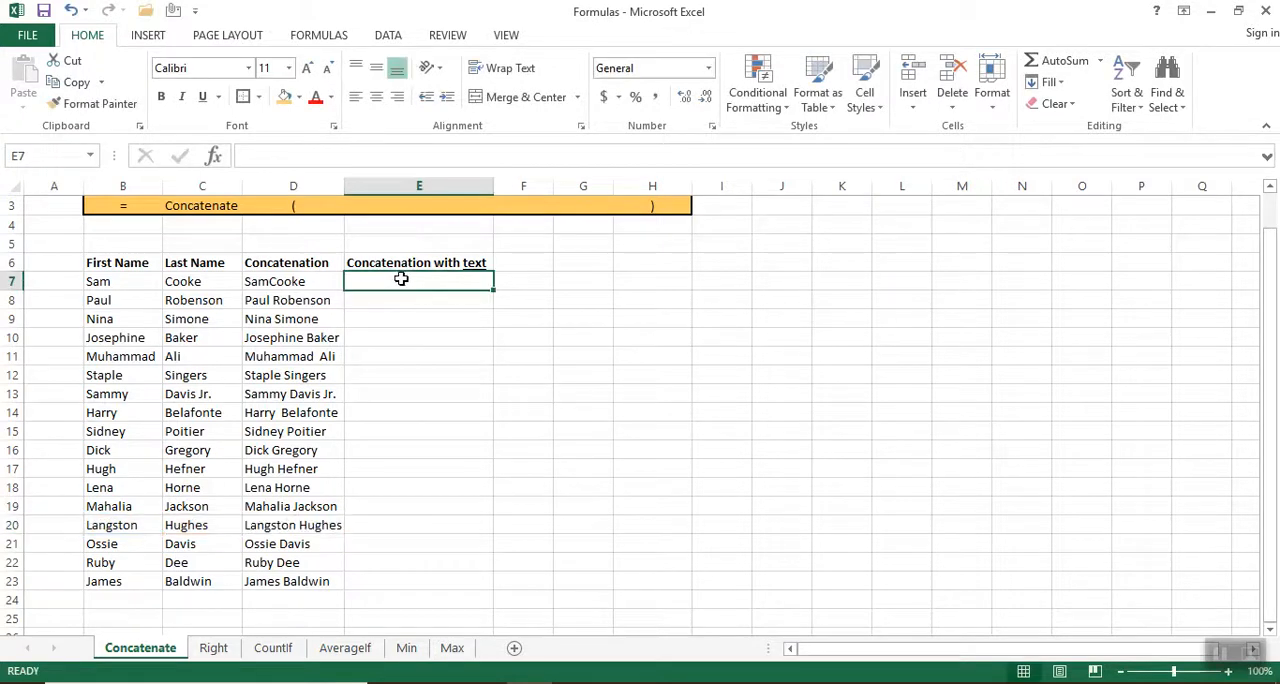
pyautogui.click(330, 36)
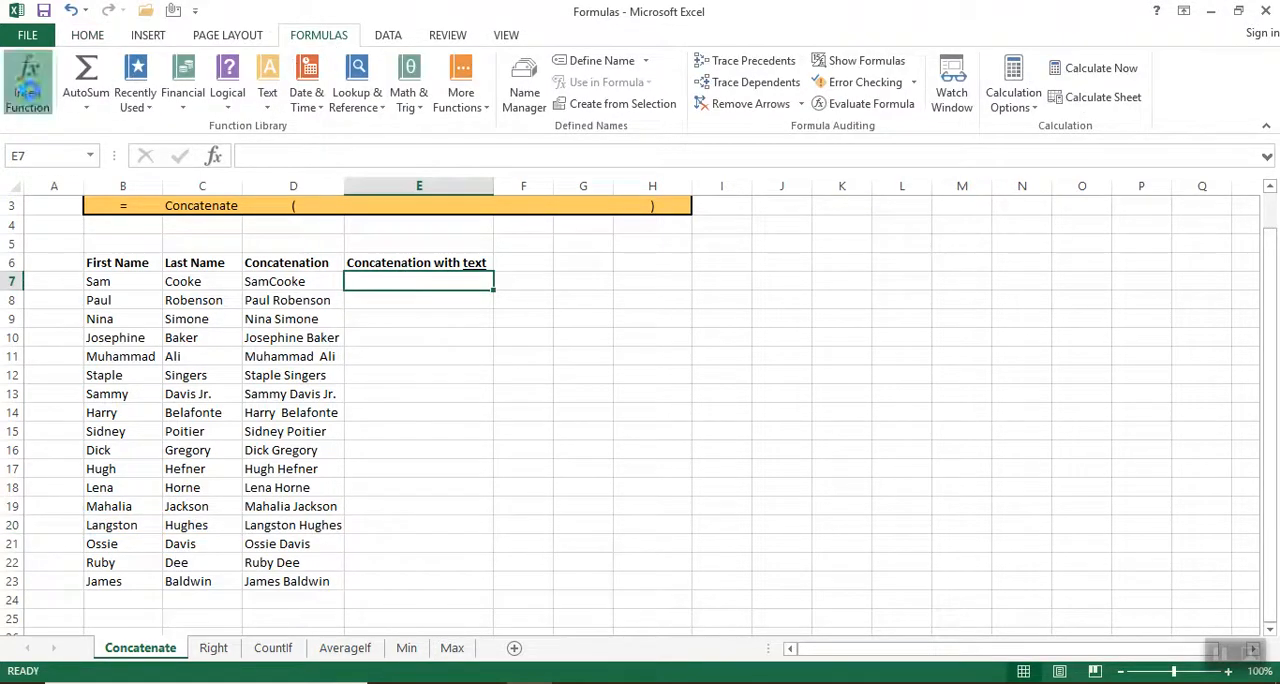
pyautogui.click(27, 80)
pyautogui.click(648, 418)
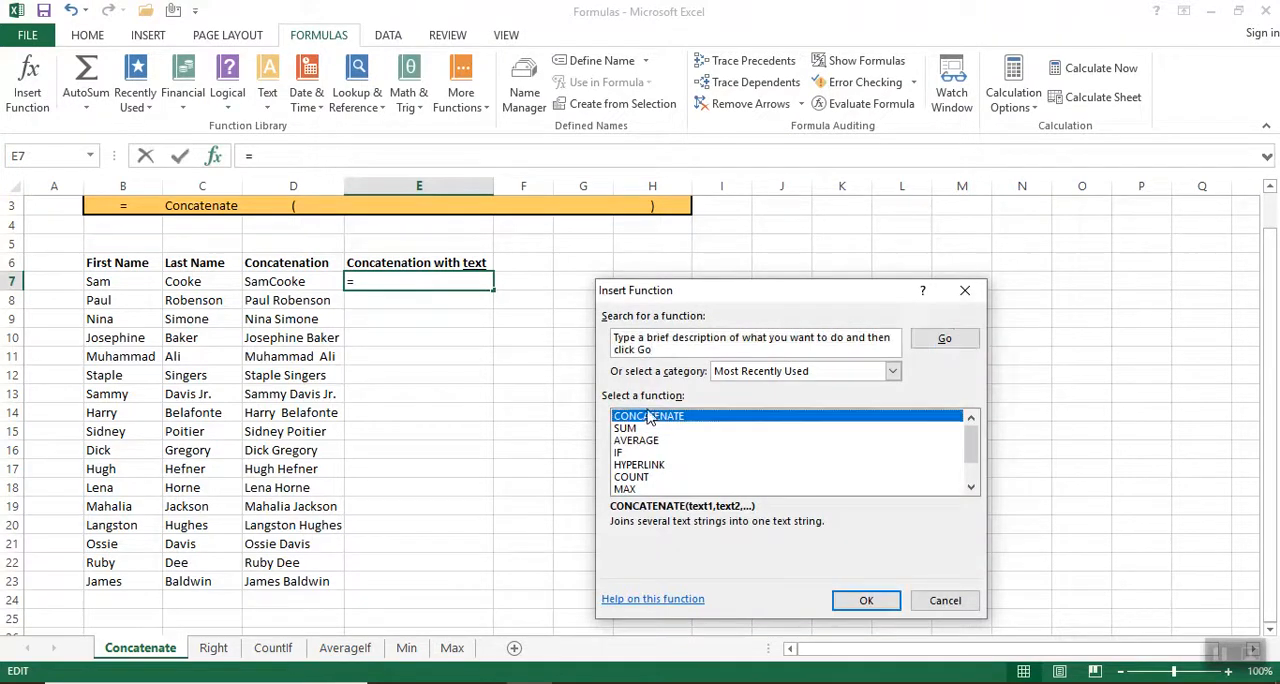
pyautogui.doubleClick(648, 418)
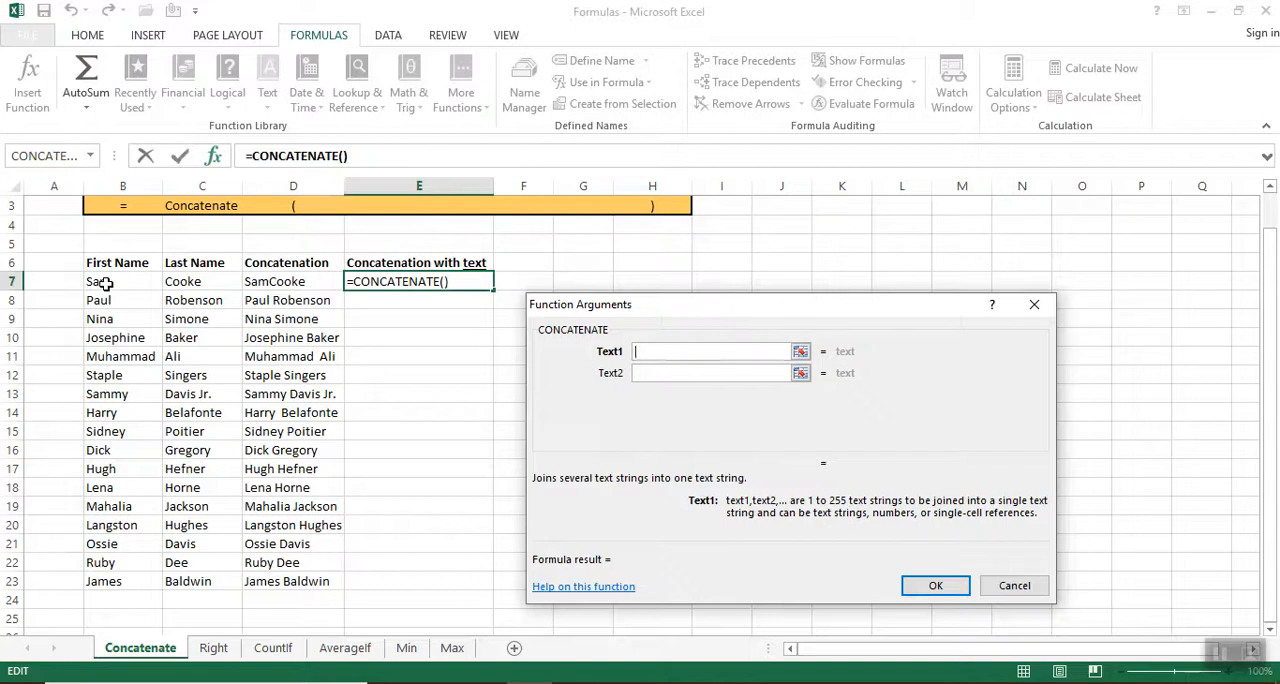
pyautogui.click(105, 284)
# Complete E7's function with a quoted space as the second text argument and C7 as the third.
pyautogui.click(706, 372)
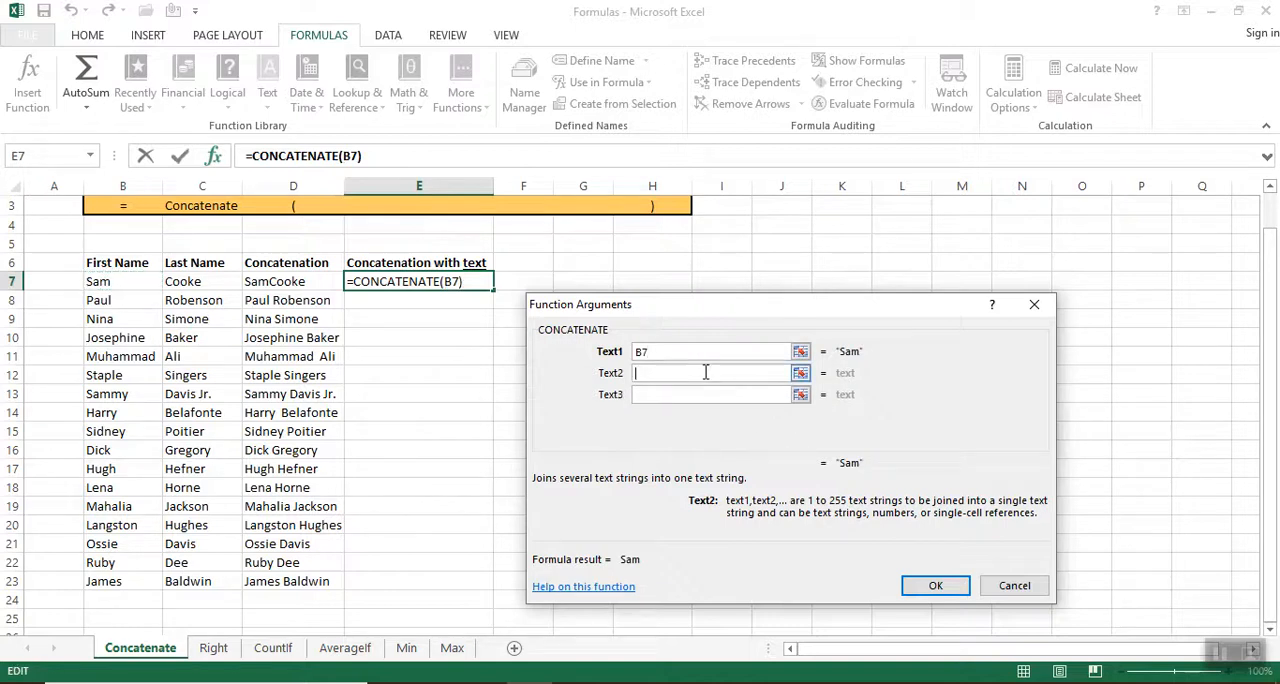
pyautogui.write('" "')
pyautogui.click(708, 395)
pyautogui.click(193, 281)
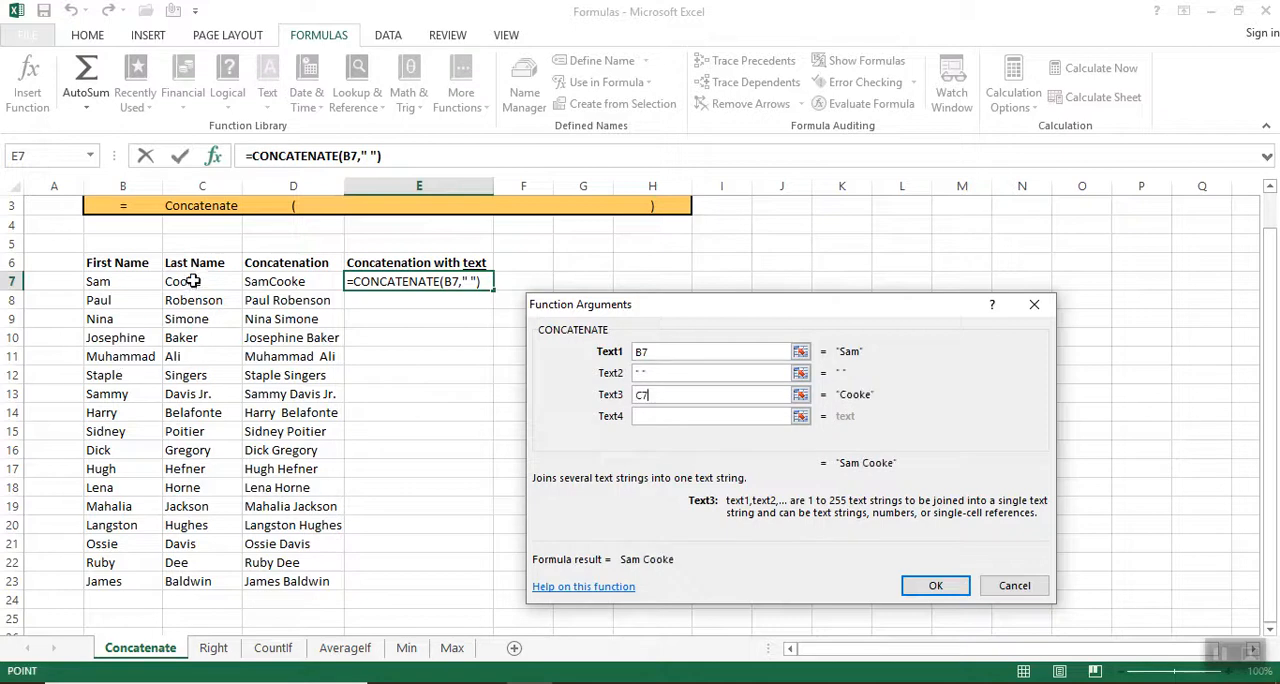
pyautogui.click(935, 587)
# Fill E7's formula down through E23 in the Concatenation with text column.
pyautogui.click(415, 412)
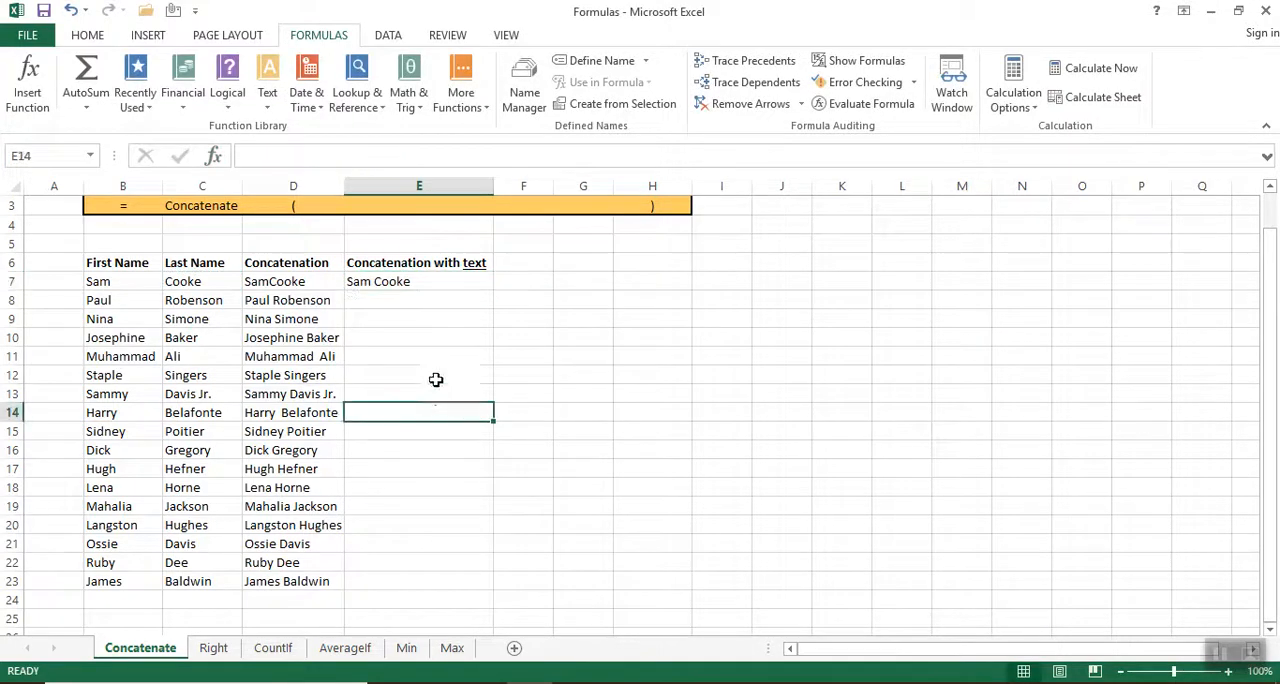
pyautogui.click(420, 281)
pyautogui.moveTo(494, 291); pyautogui.dragTo(501, 580)
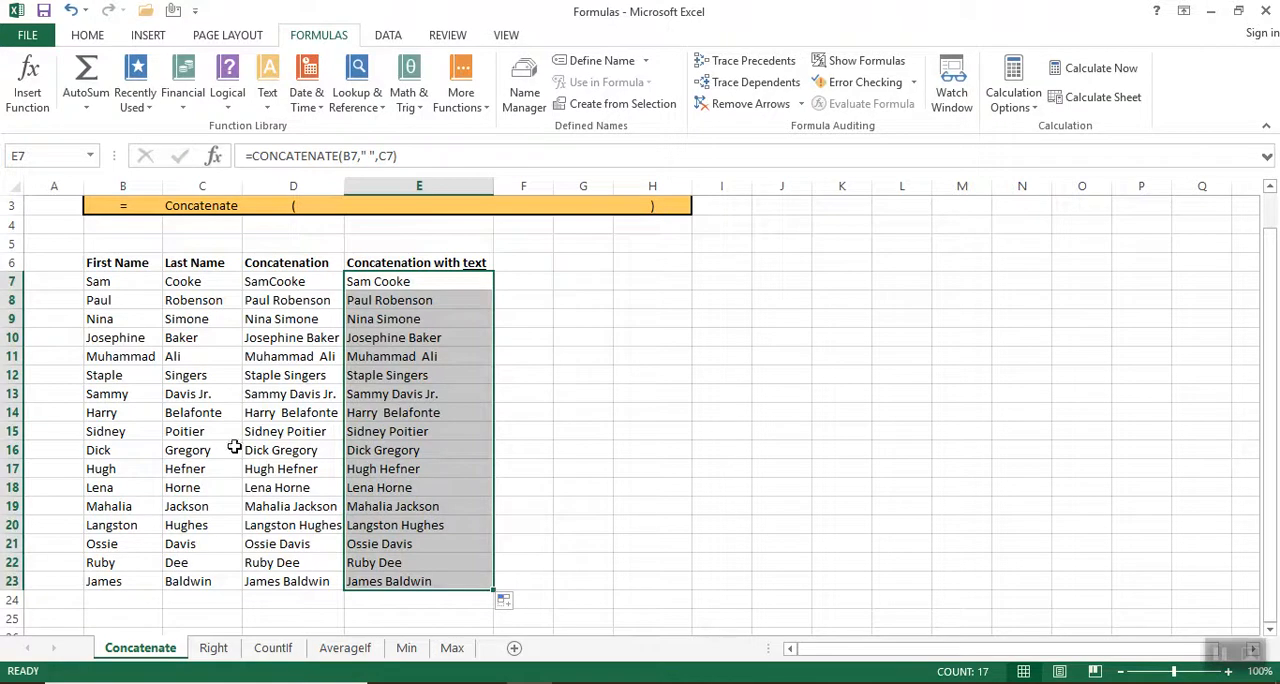
# Fill D7's formula without a space down through D23, overwriting the existing Concatenation column formulas.
pyautogui.click(310, 285)
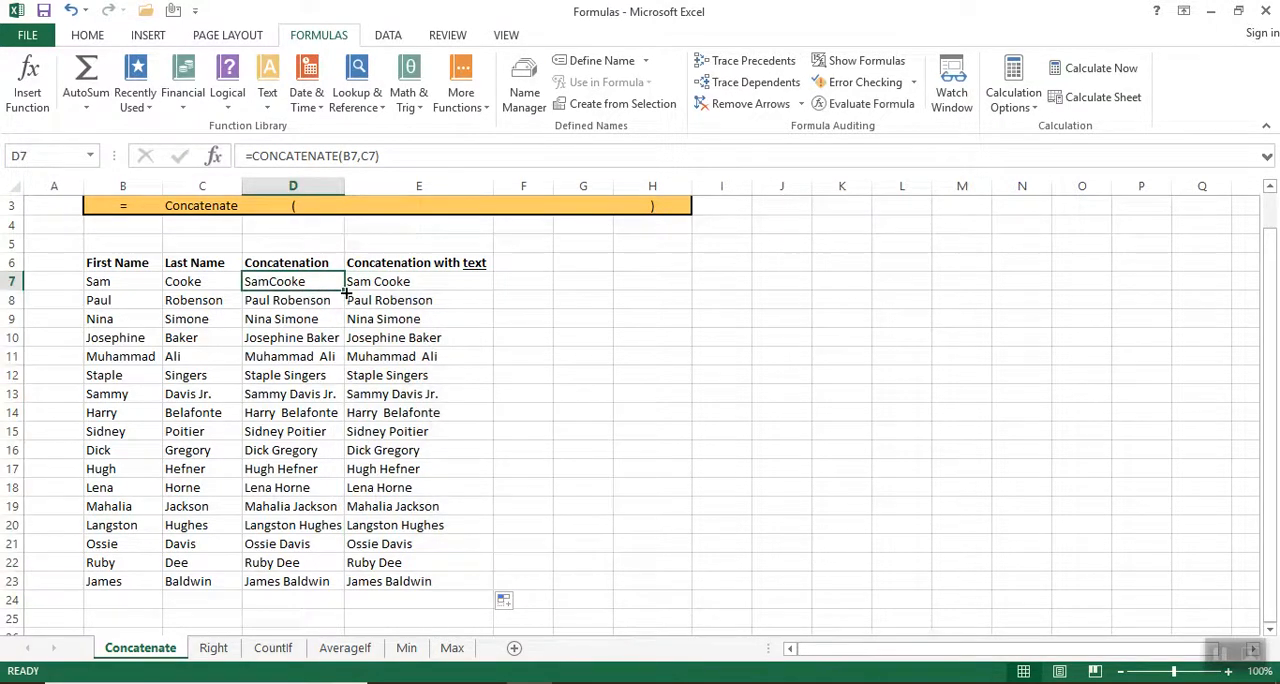
pyautogui.moveTo(342, 289); pyautogui.dragTo(336, 590)
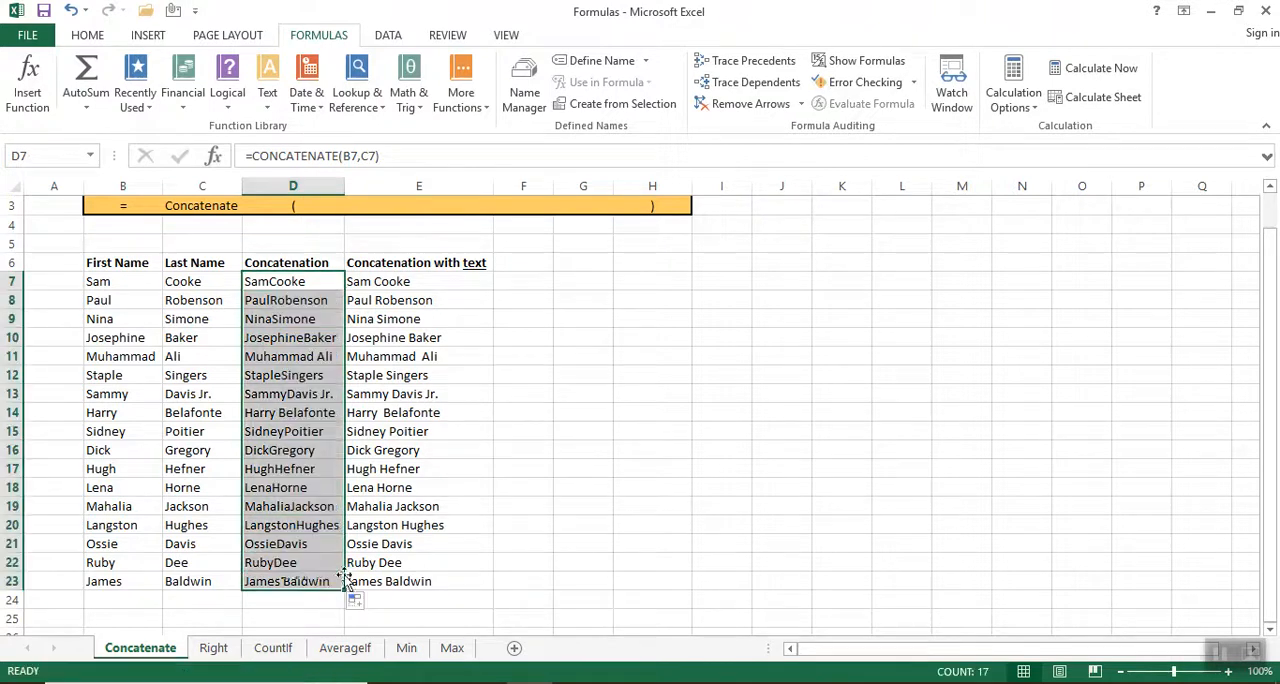
pyautogui.click(683, 526)
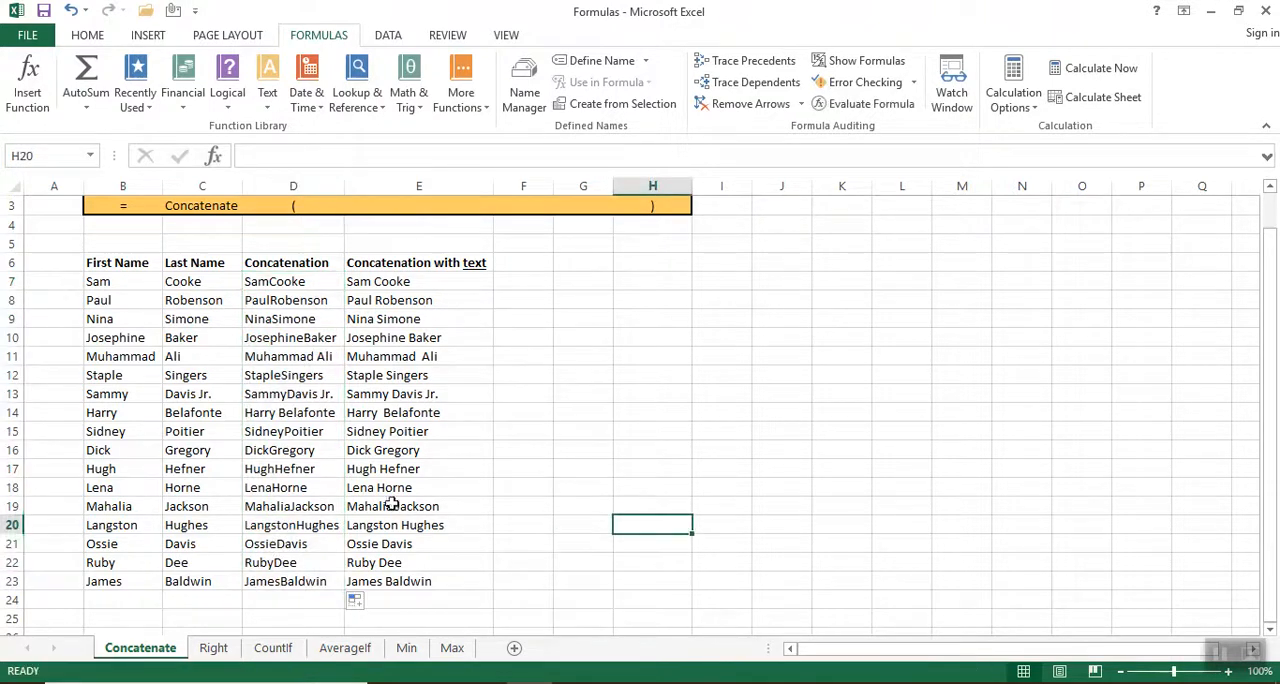
# Examine the formulas in several cells of the Concatenation column and compare them with E8 and E7.
pyautogui.click(281, 264)
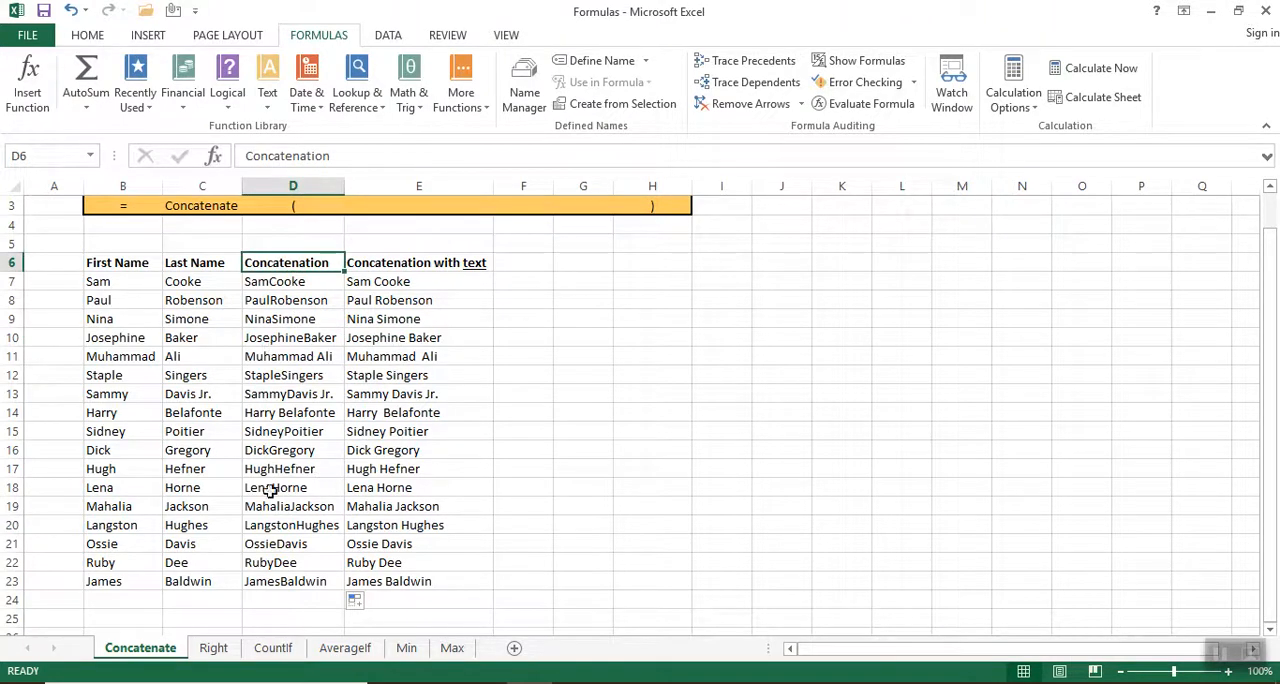
pyautogui.moveTo(274, 507); pyautogui.dragTo(274, 523)
pyautogui.click(289, 395)
pyautogui.click(300, 376)
pyautogui.click(302, 358)
pyautogui.click(295, 339)
pyautogui.click(292, 320)
pyautogui.click(289, 300)
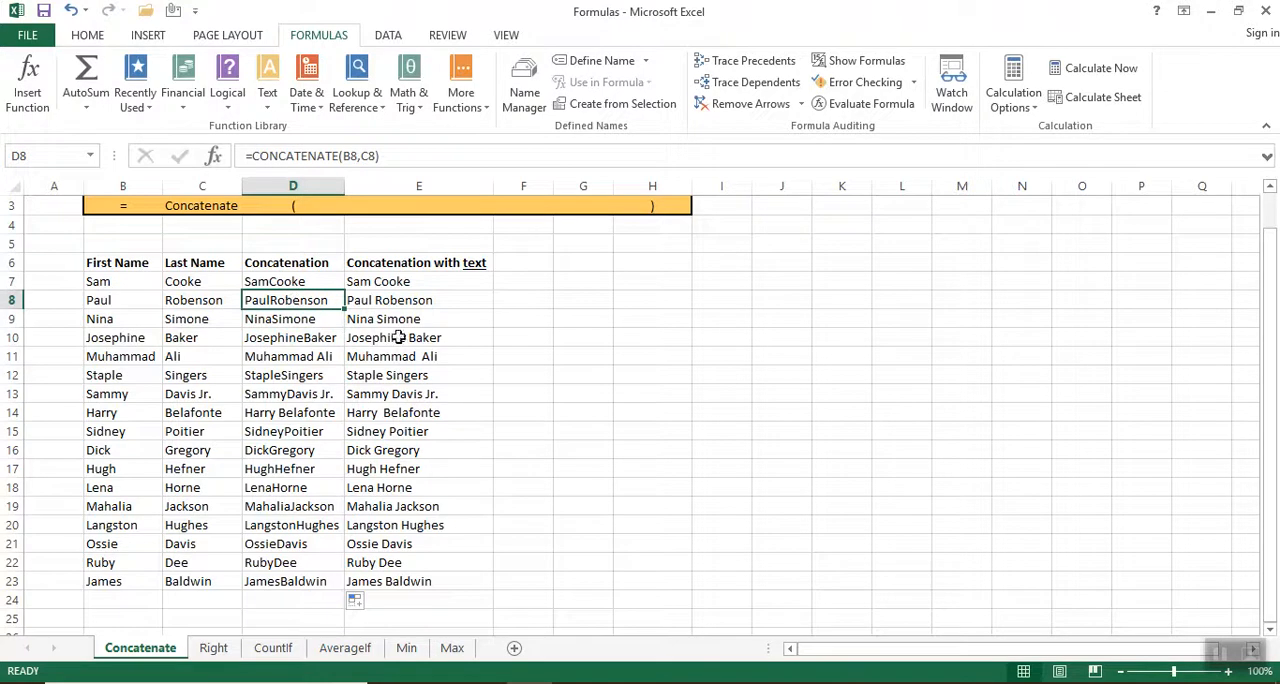
pyautogui.click(425, 301)
pyautogui.click(422, 281)
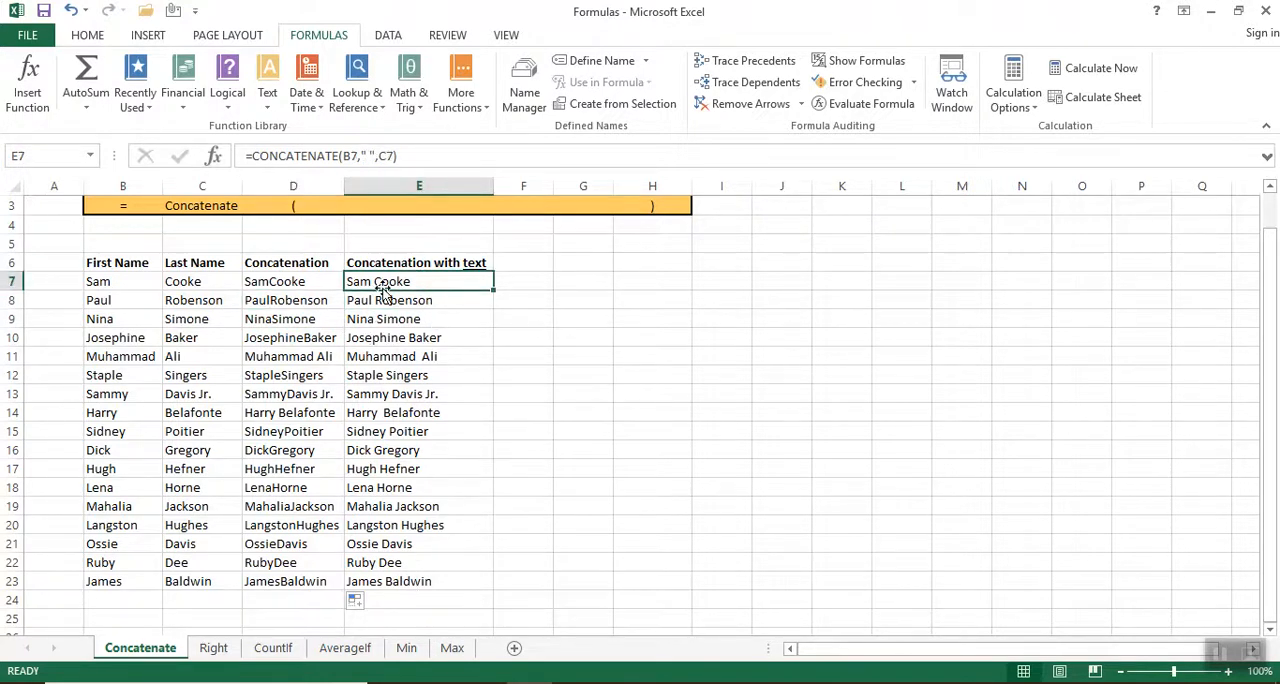
# Copy the formula text of D7 and paste it on a new line below the CONCATENATE example in the Word document.
pyautogui.click(286, 282)
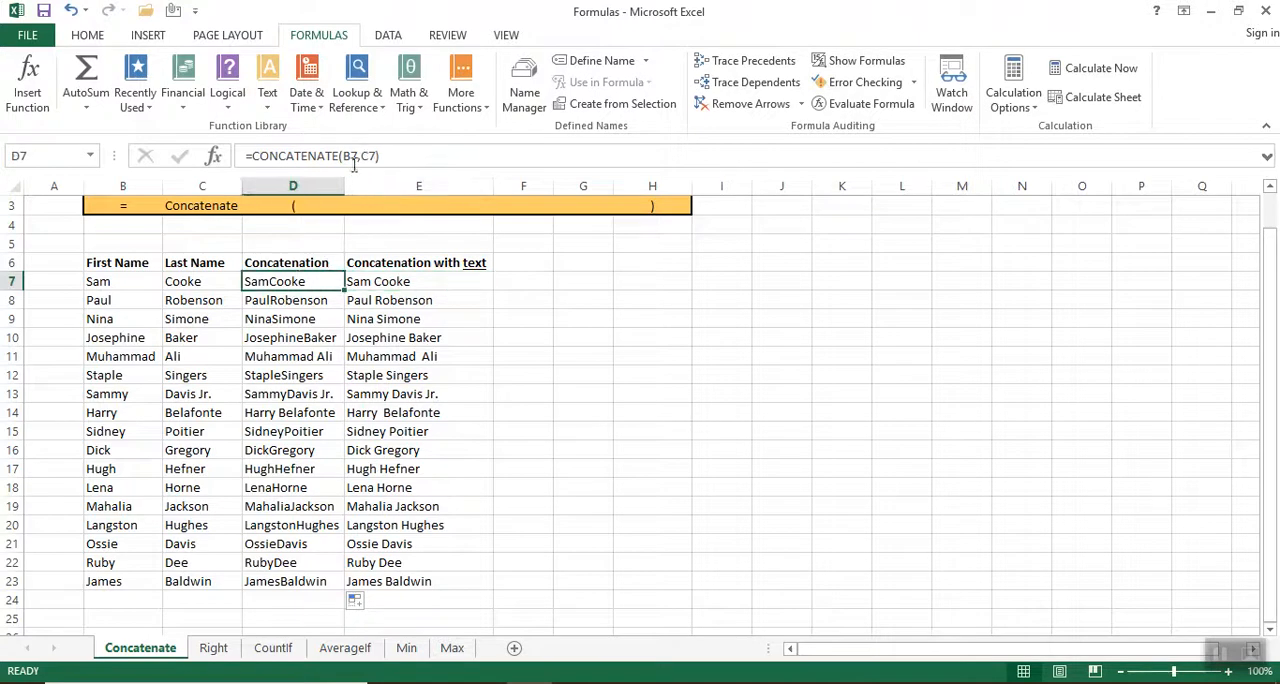
pyautogui.moveTo(380, 157); pyautogui.dragTo(215, 145)
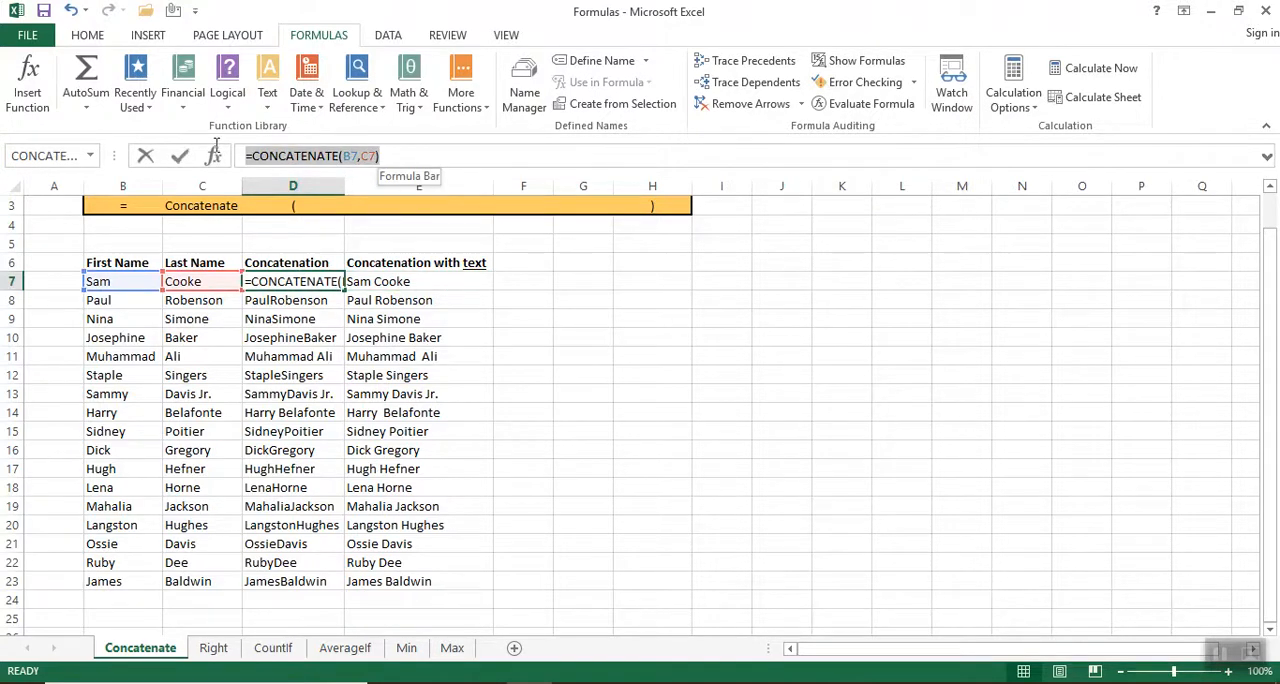
pyautogui.rightClick(294, 155)
pyautogui.click(338, 188)
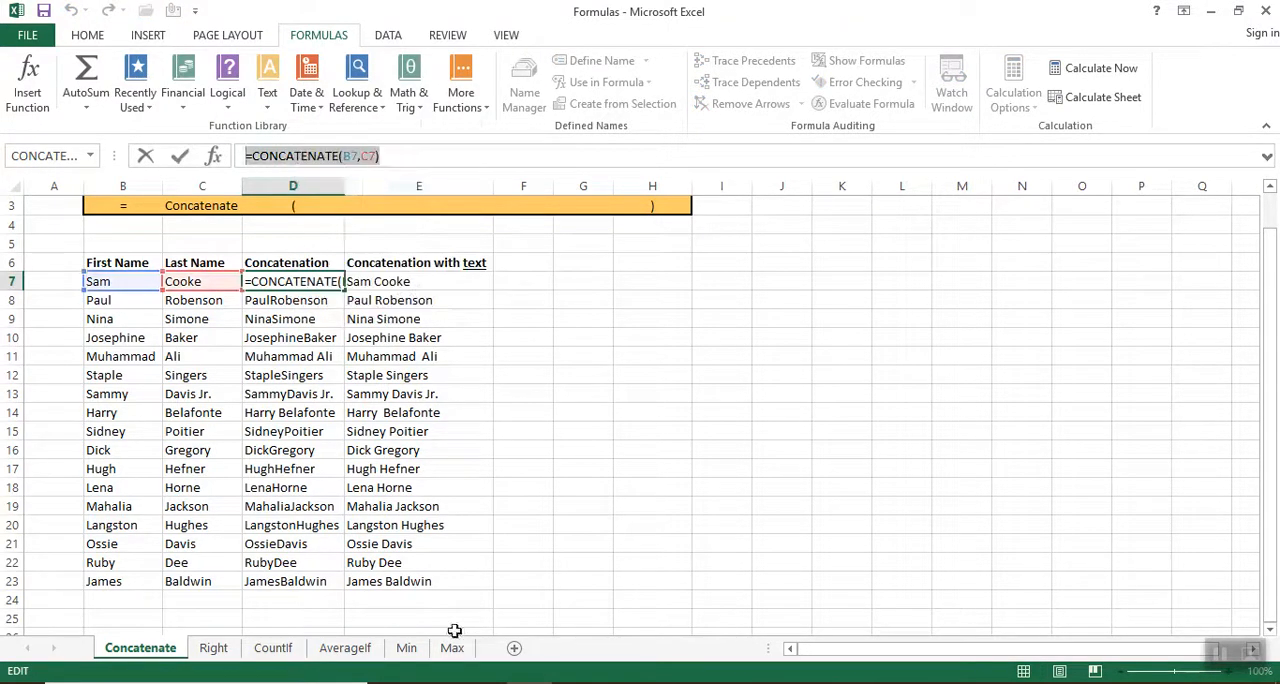
pyautogui.press('Escape')
pyautogui.hotkey('alt', 'Tab')
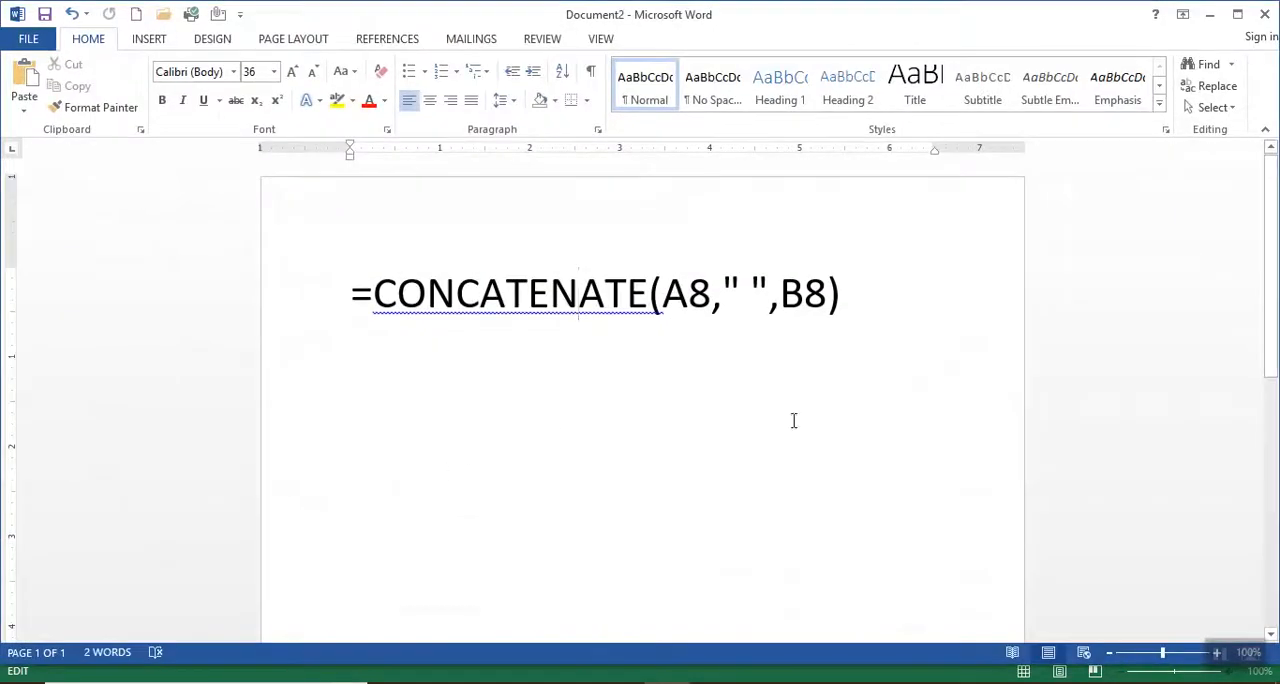
pyautogui.click(893, 323)
pyautogui.press('Return')
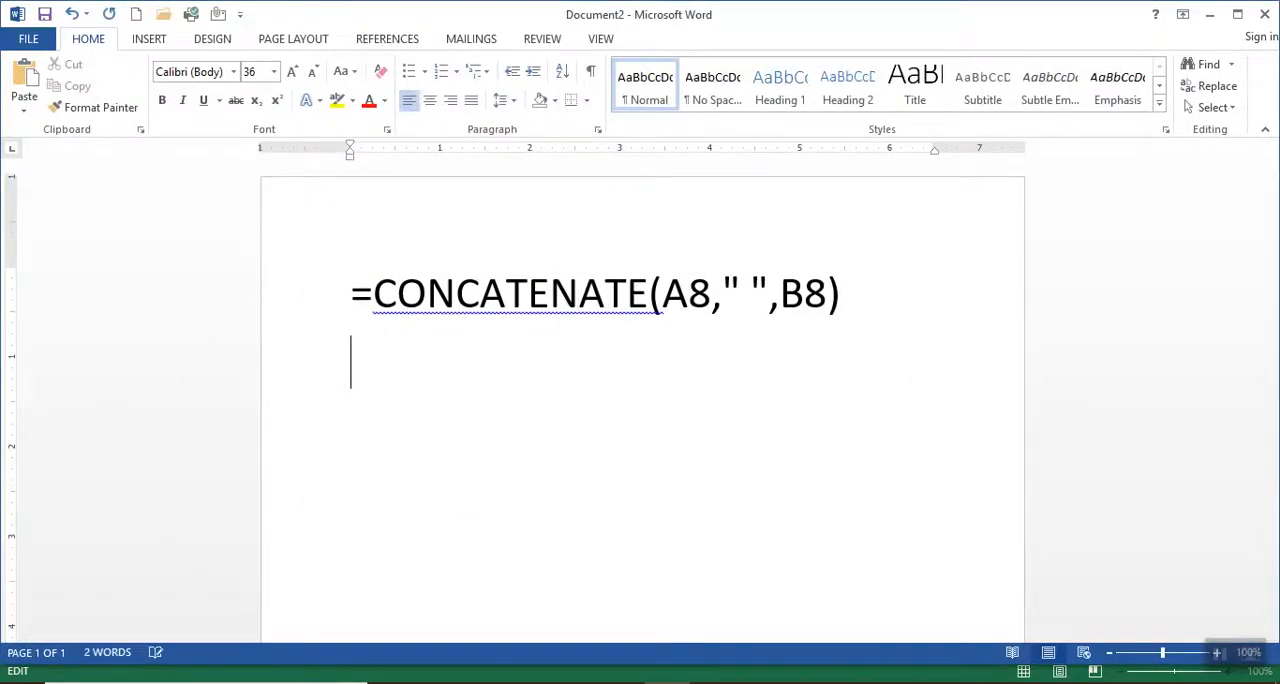
pyautogui.hotkey('ctrl', 'v')
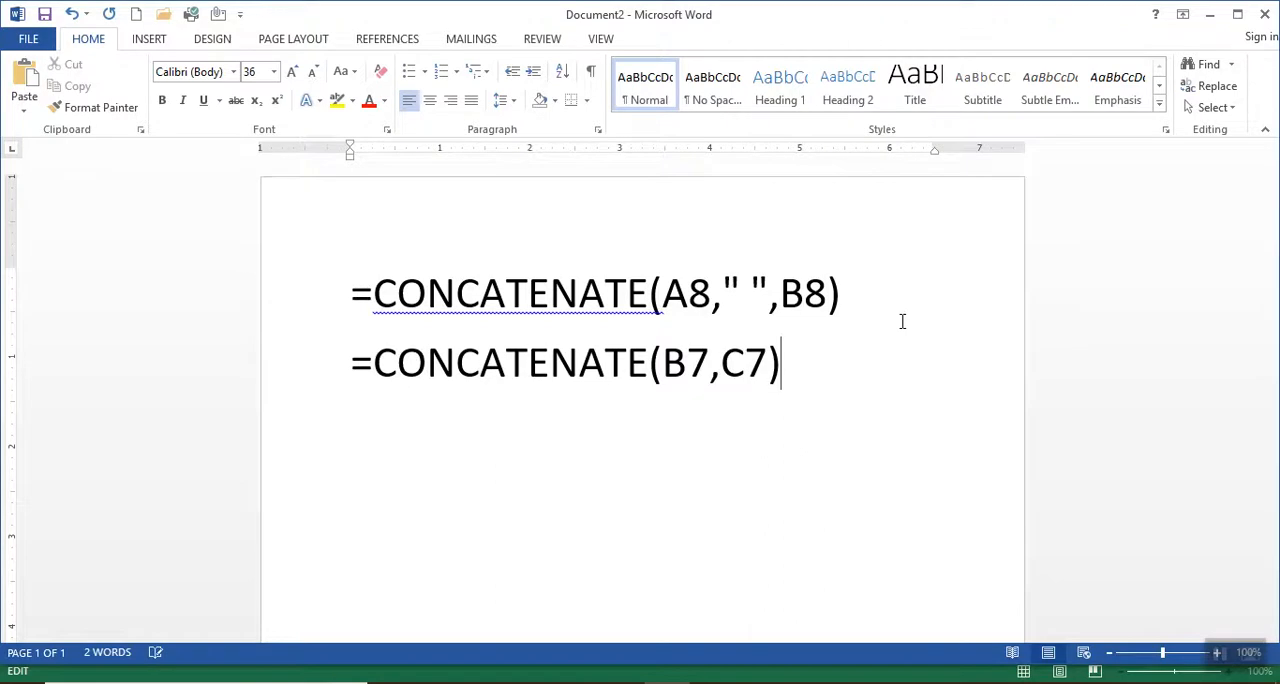
# Add the note "without text added" after the formula =CONCATENATE(B7,C7) on the second line.
pyautogui.click(860, 304)
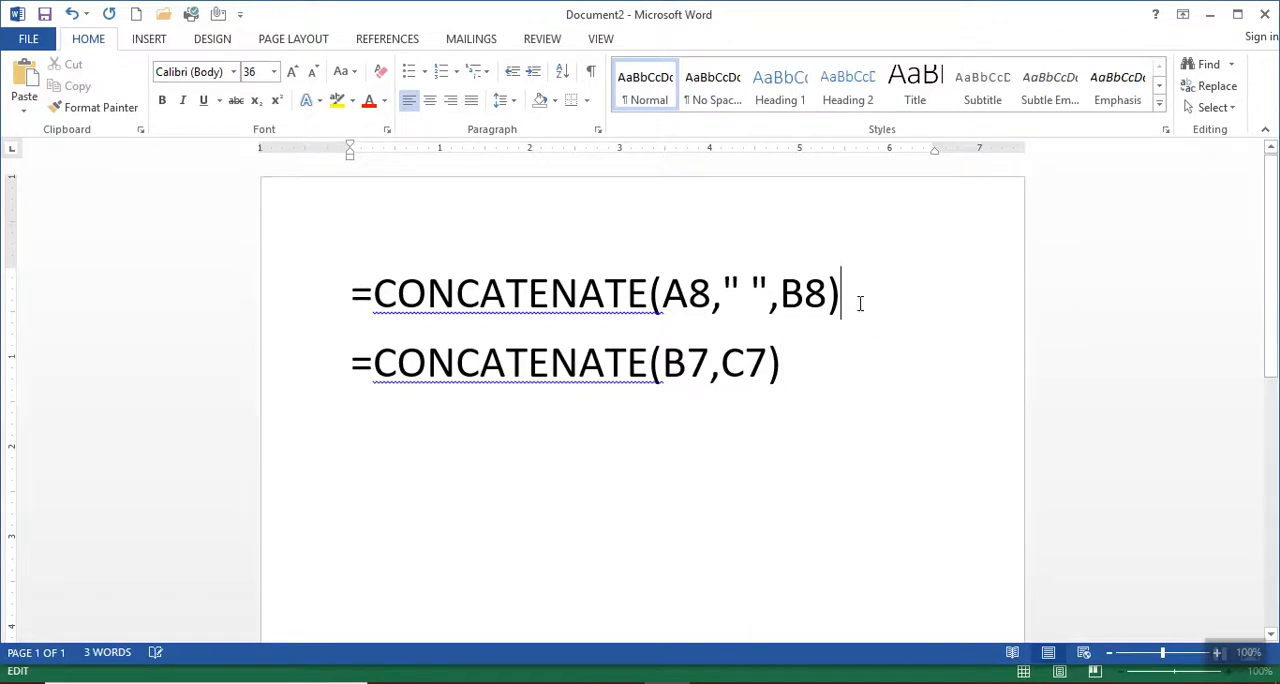
pyautogui.click(824, 383)
pyautogui.write('withou')
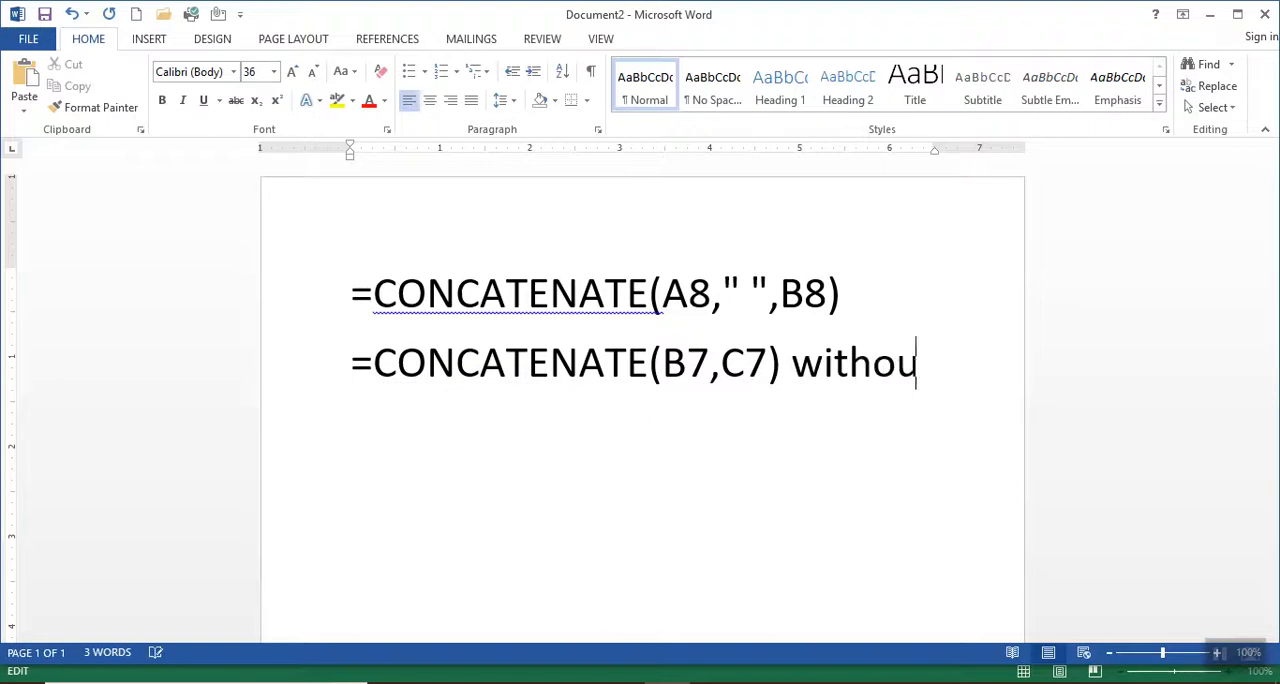
pyautogui.write('t text')
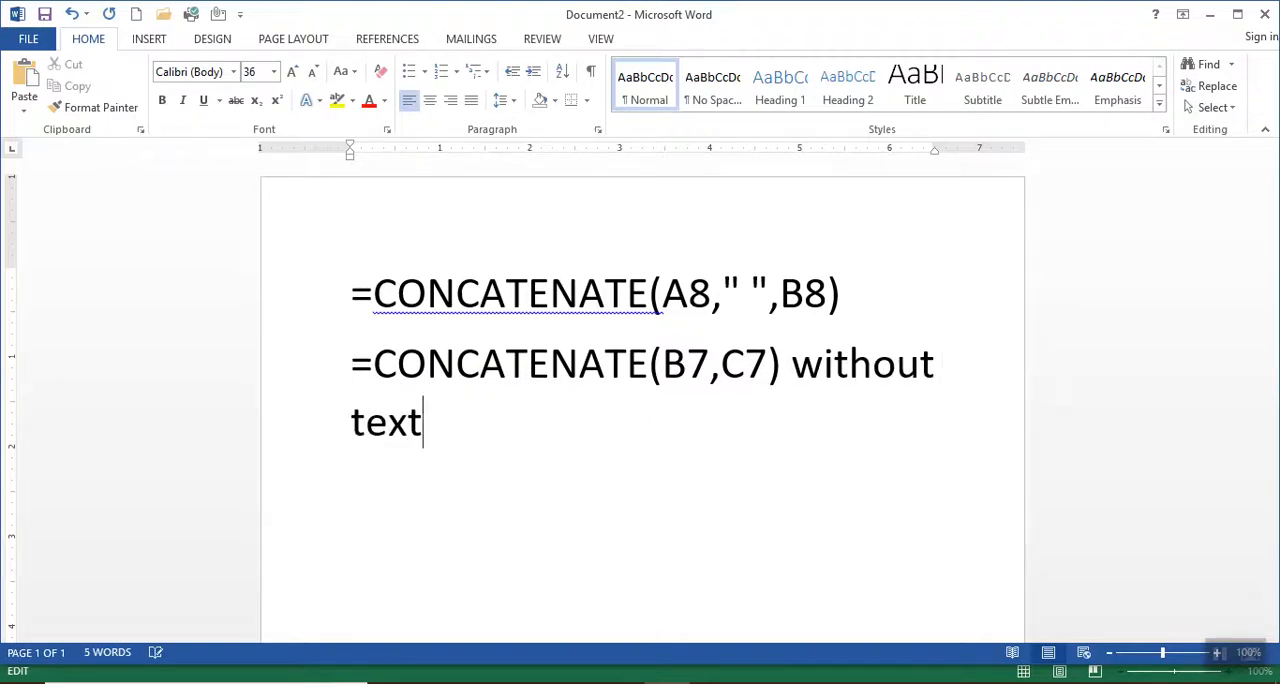
pyautogui.write(' added')
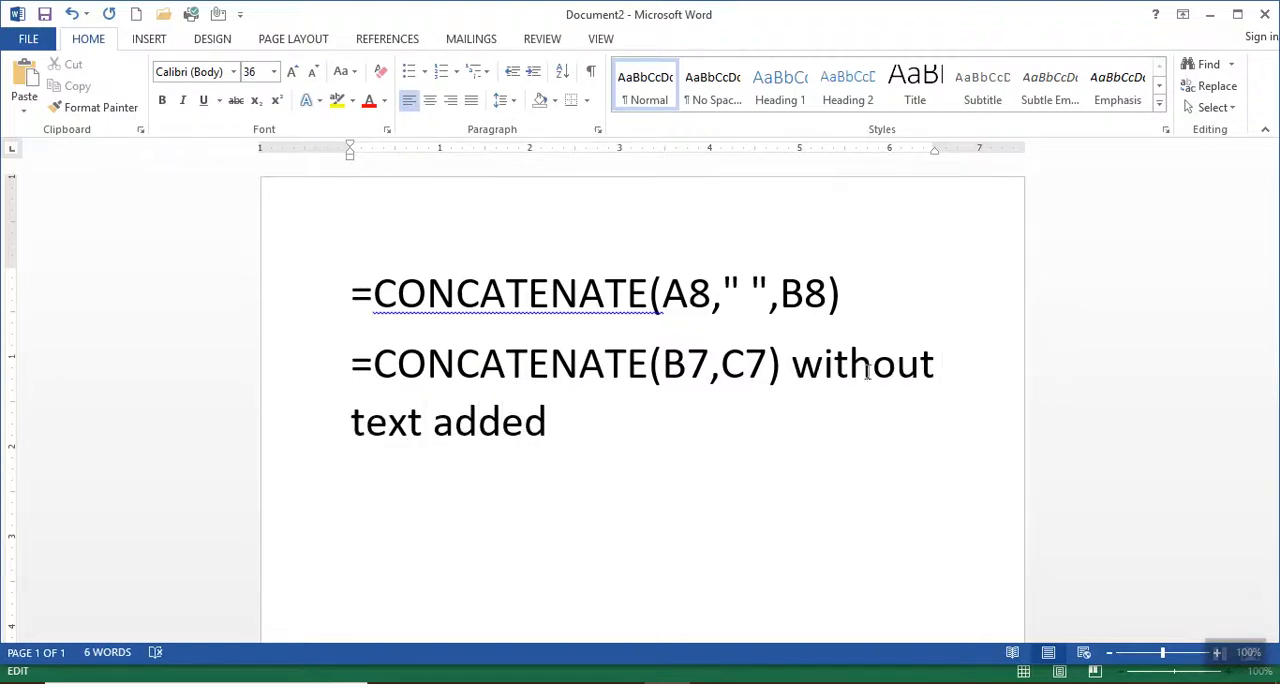
# Add the note "with text added." after the first formula, which includes the quoted space.
pyautogui.click(891, 285)
pyautogui.write('with ')
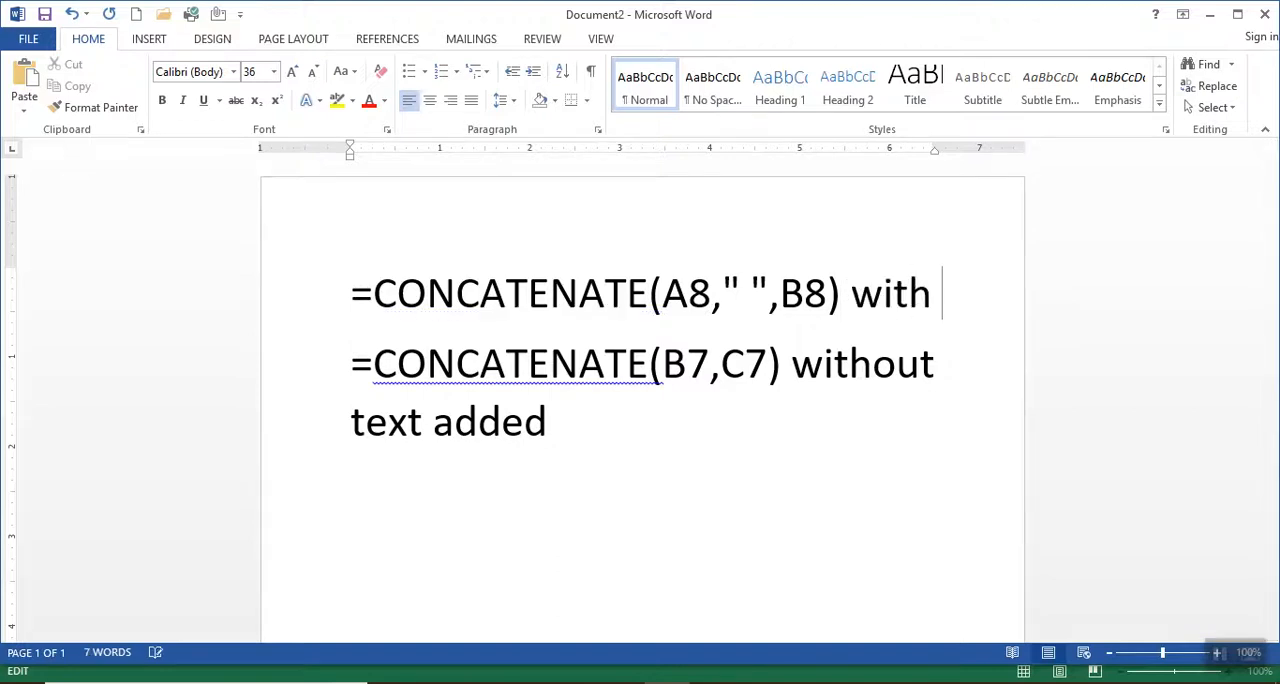
pyautogui.write('text')
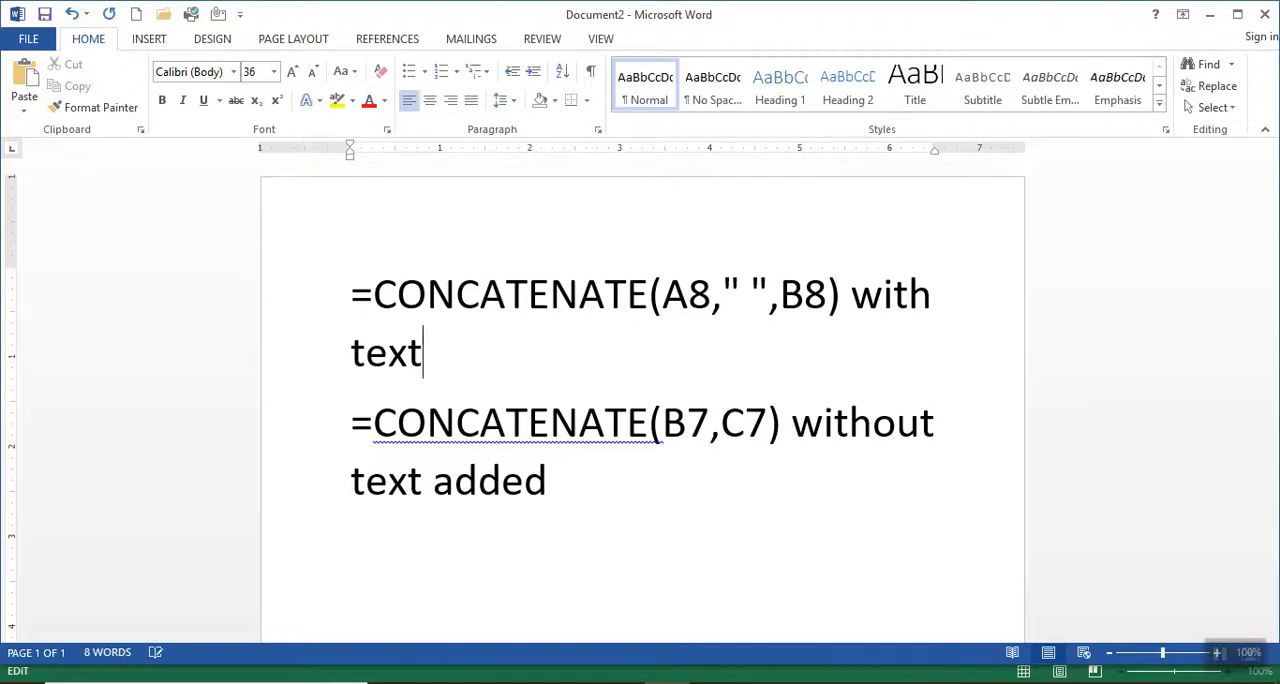
pyautogui.write(' added.')
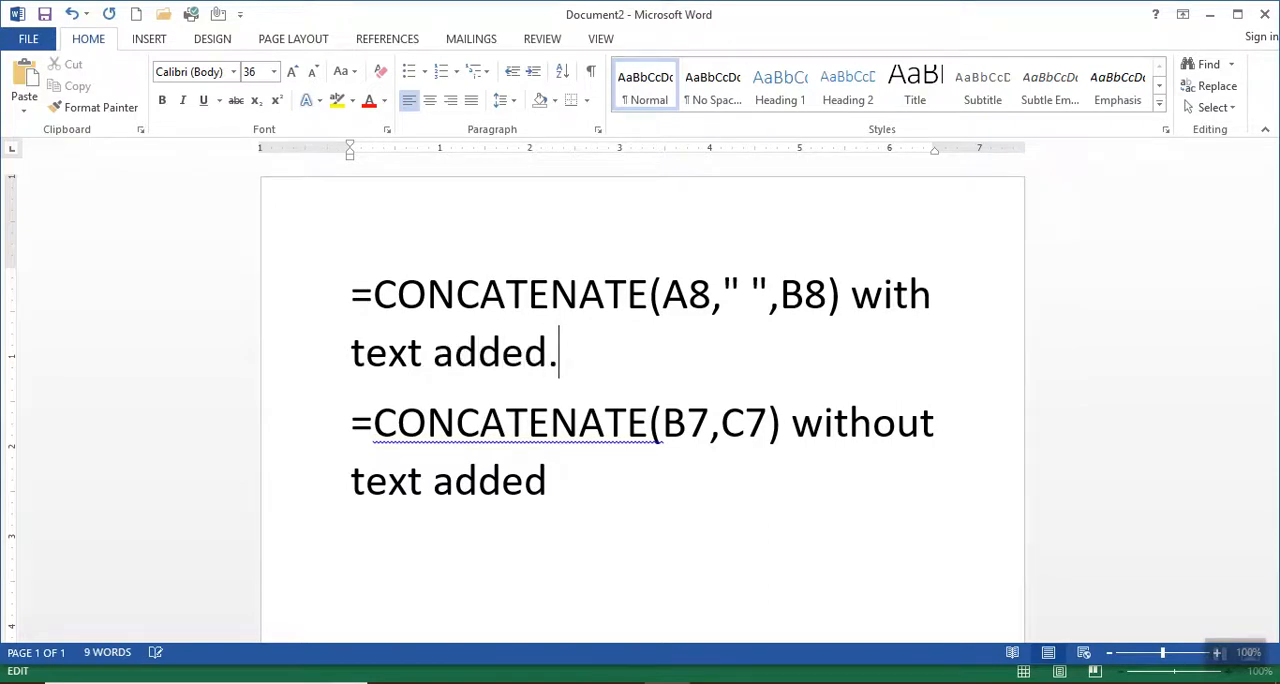